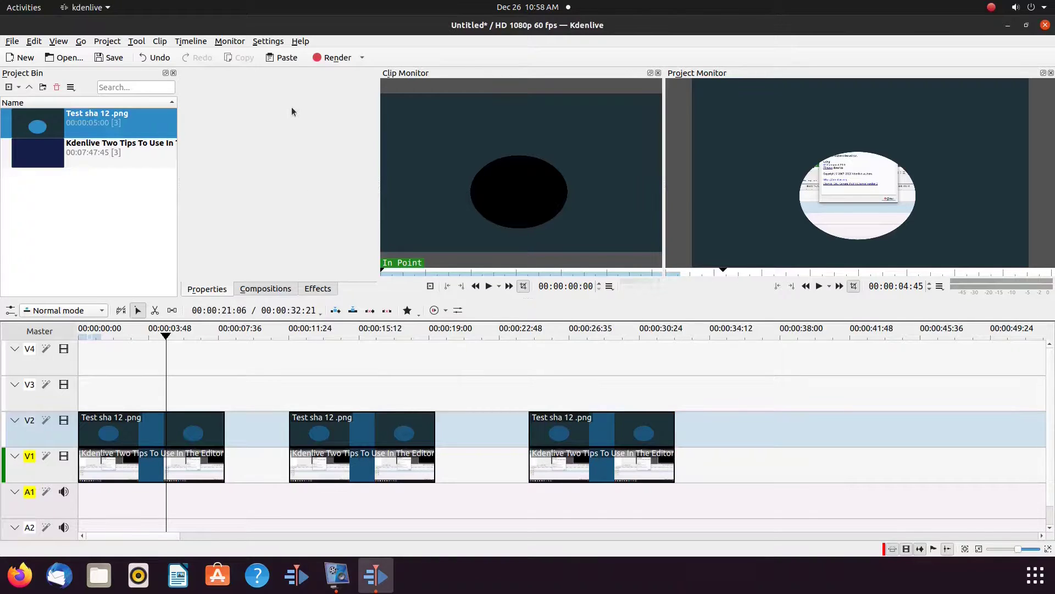
Check the program's version information, then close it
click(301, 42)
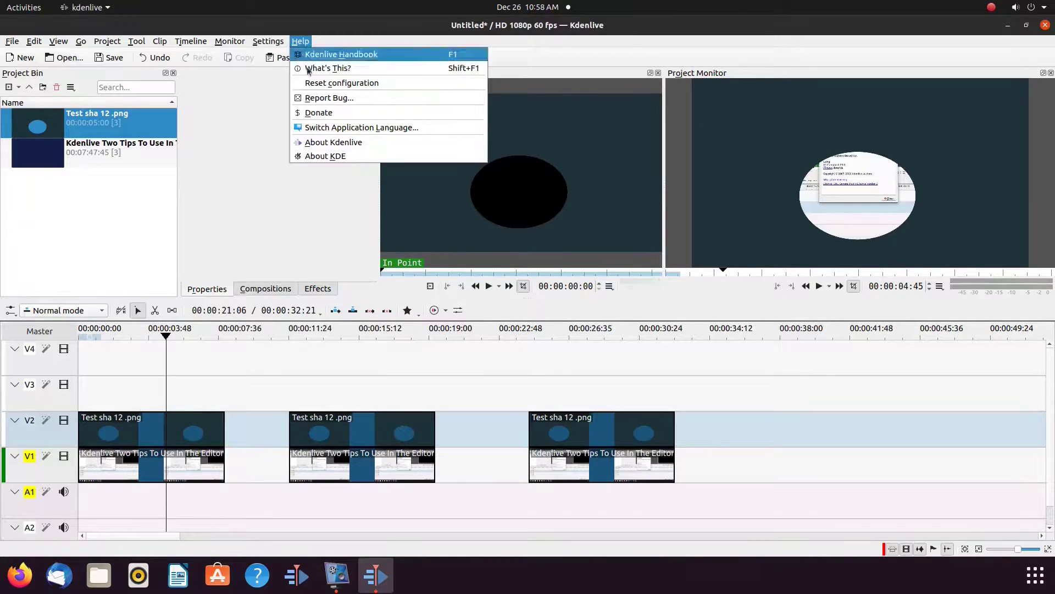
click(324, 143)
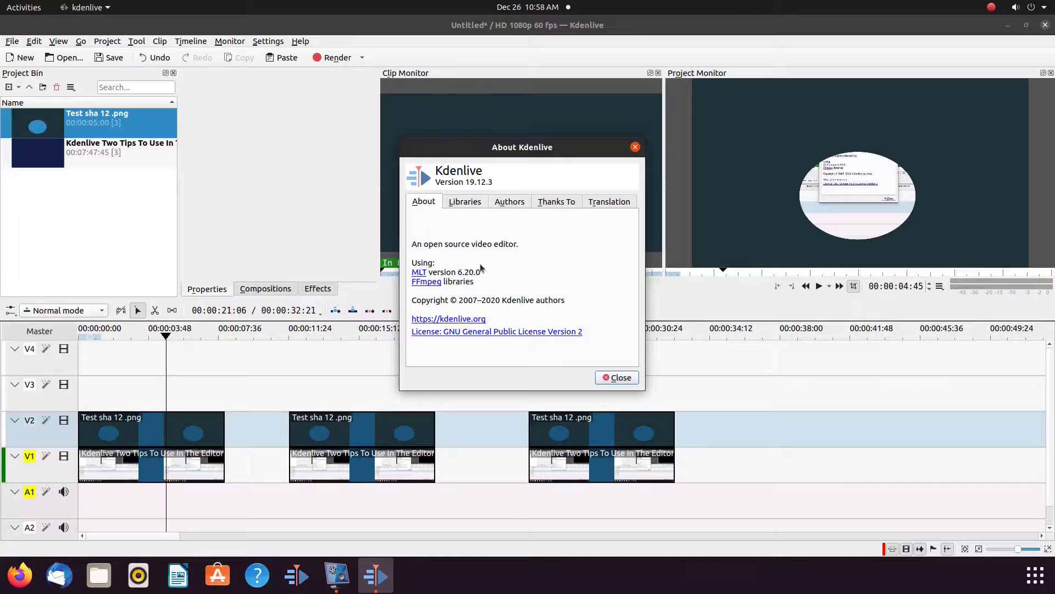
click(618, 378)
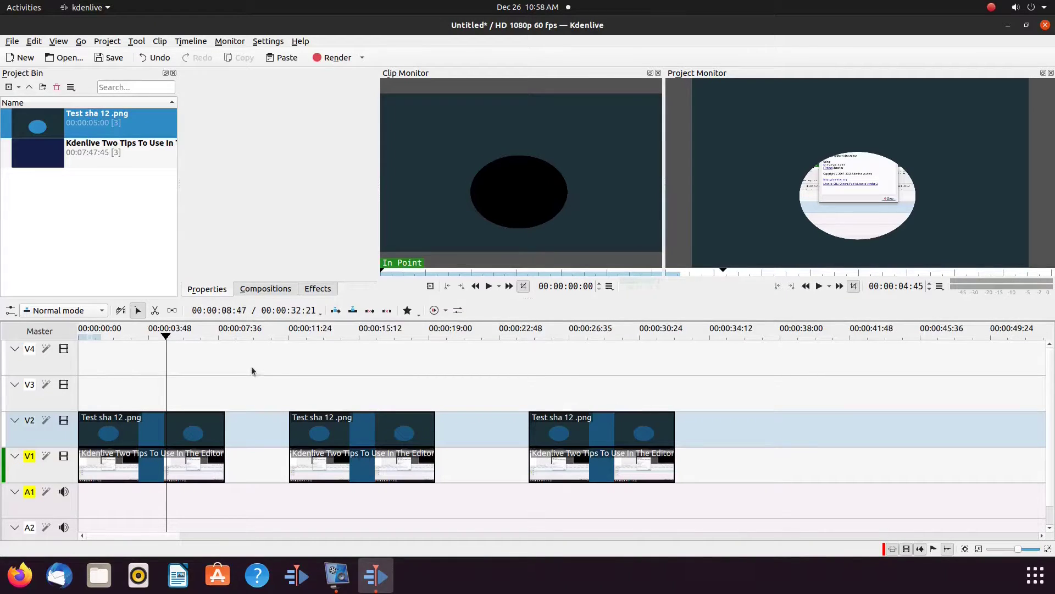
Find the Position and Zoom effect and apply it to the first Test sha 12 .png clip on track V2
click(319, 289)
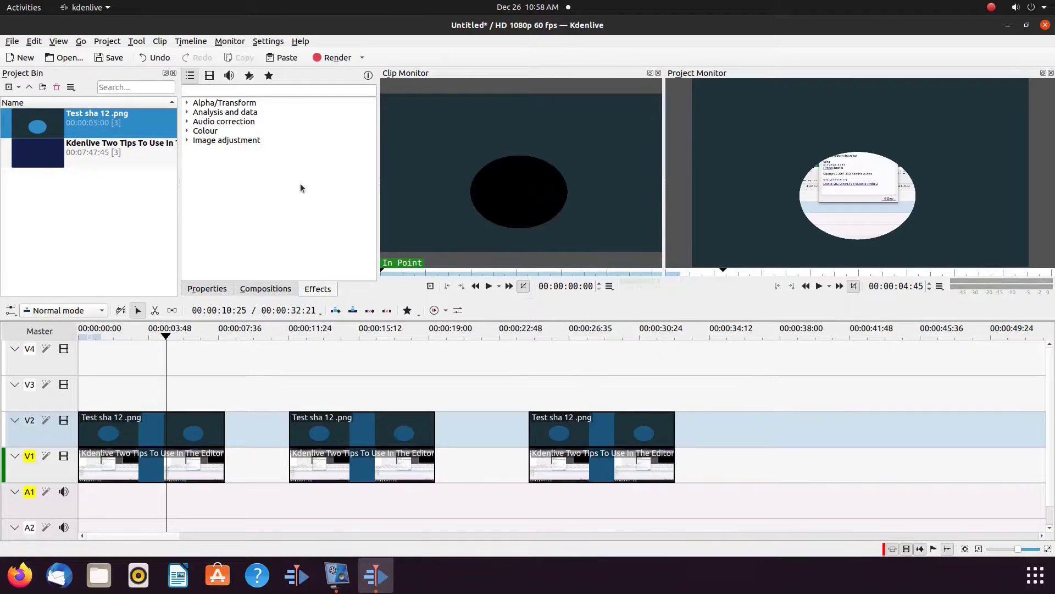
click(257, 90)
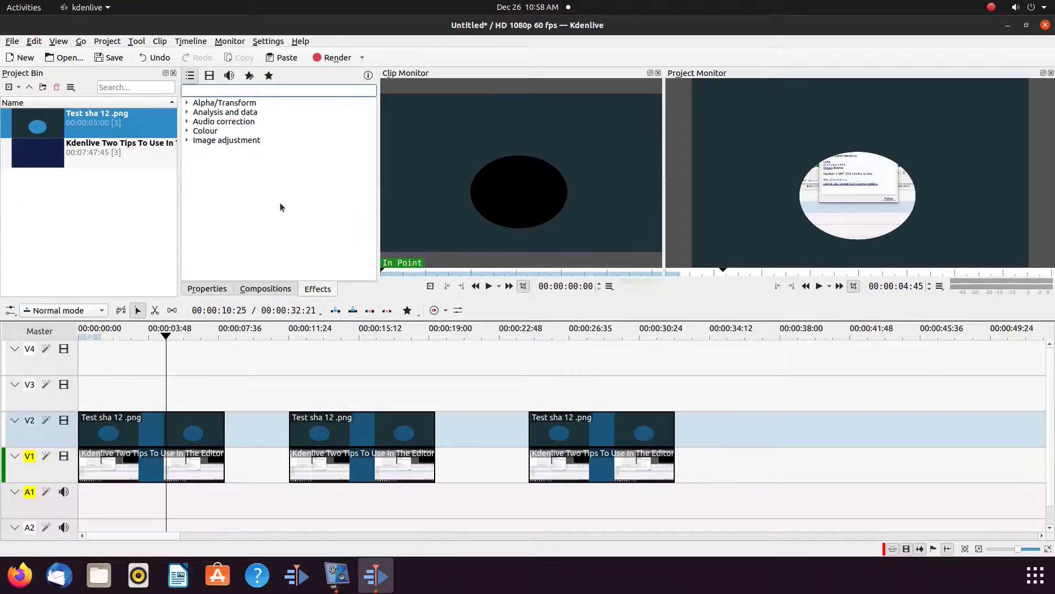
text(zoo)
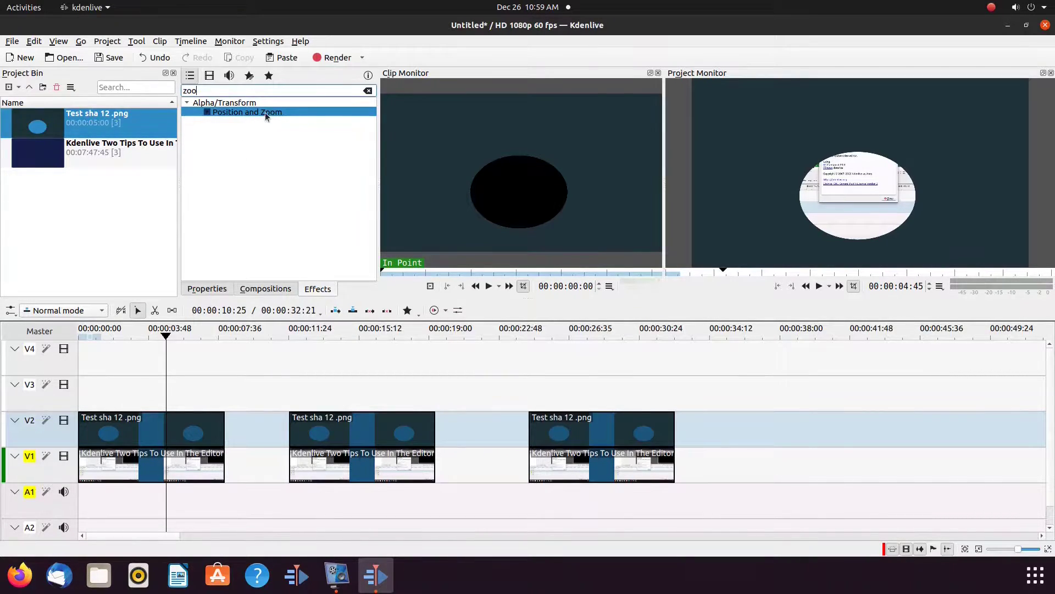
drag(265, 112, 144, 422)
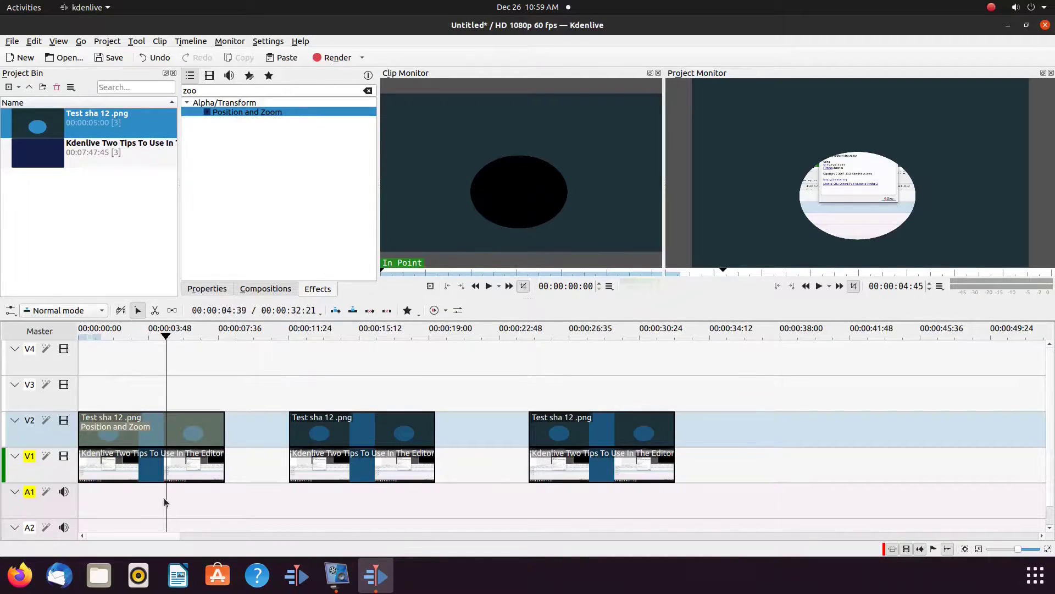
Move the first Test sha 12 .png clip upward by setting its Position and Zoom Y value to -206
click(150, 436)
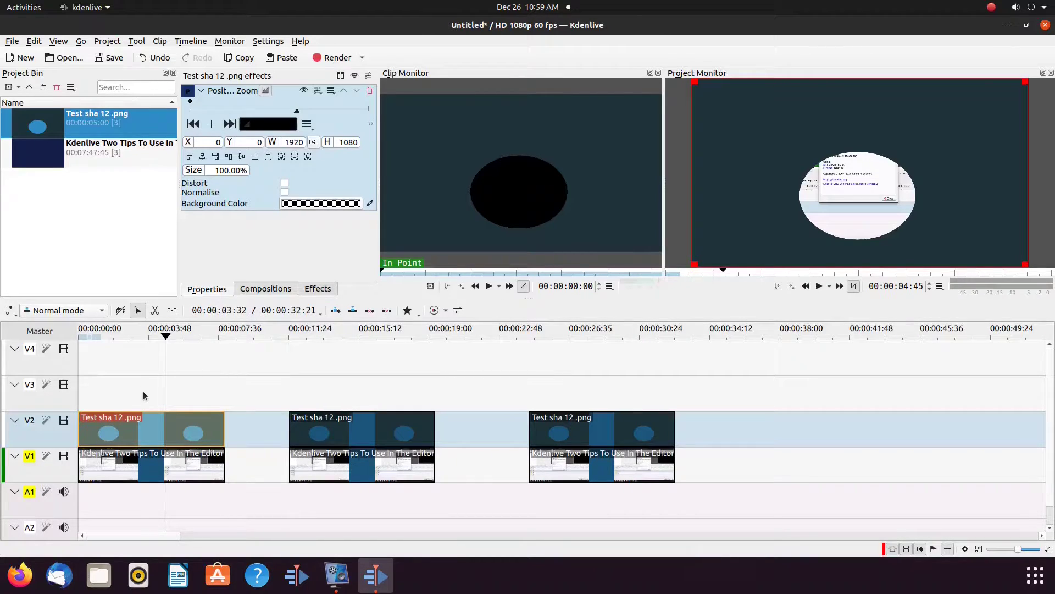
double_click(261, 142)
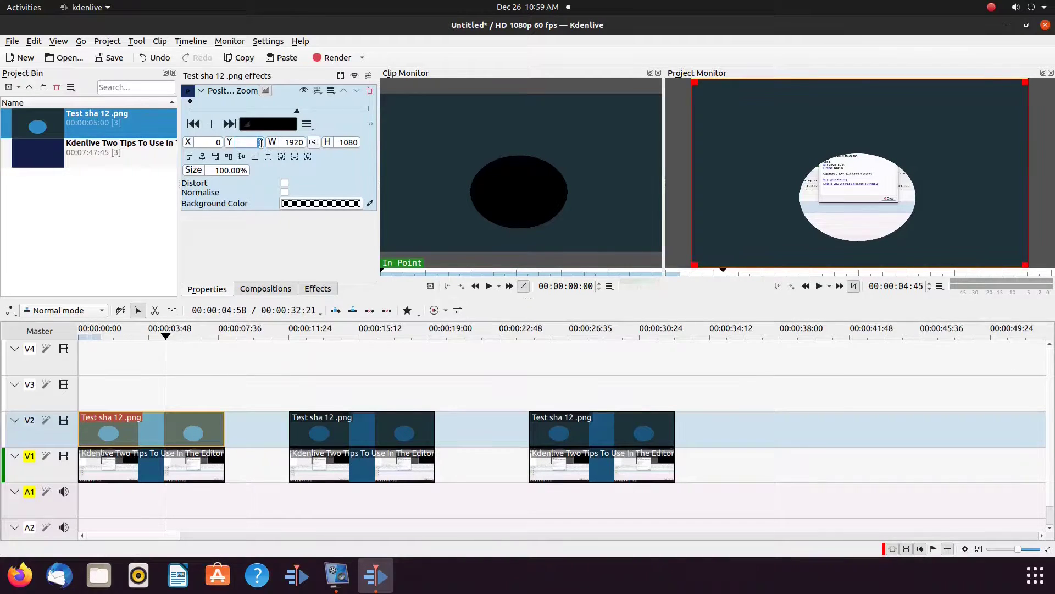
scroll(261, 142, down, 11)
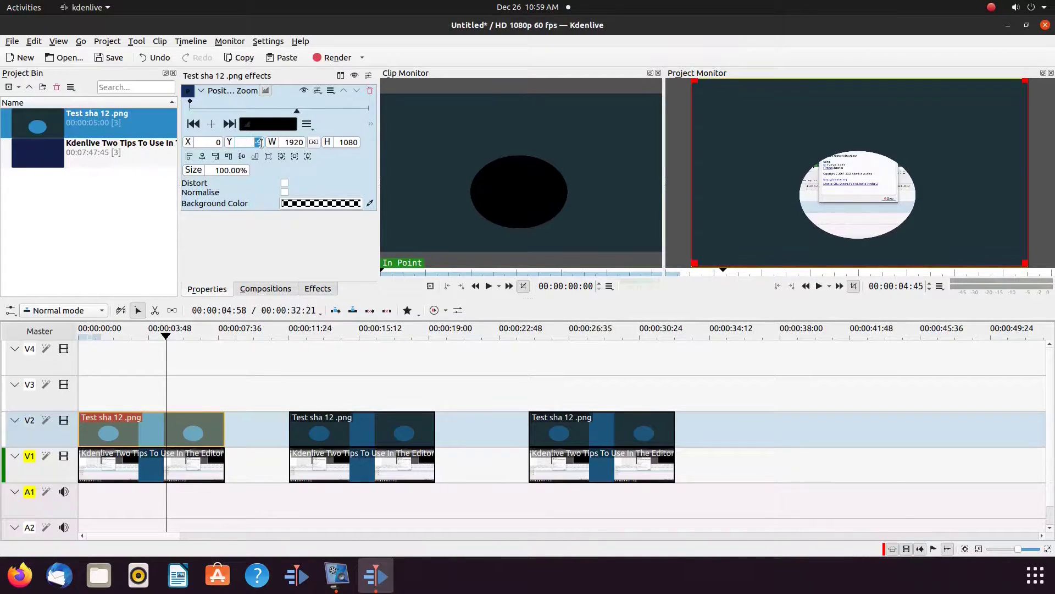
scroll(260, 142, down, 5)
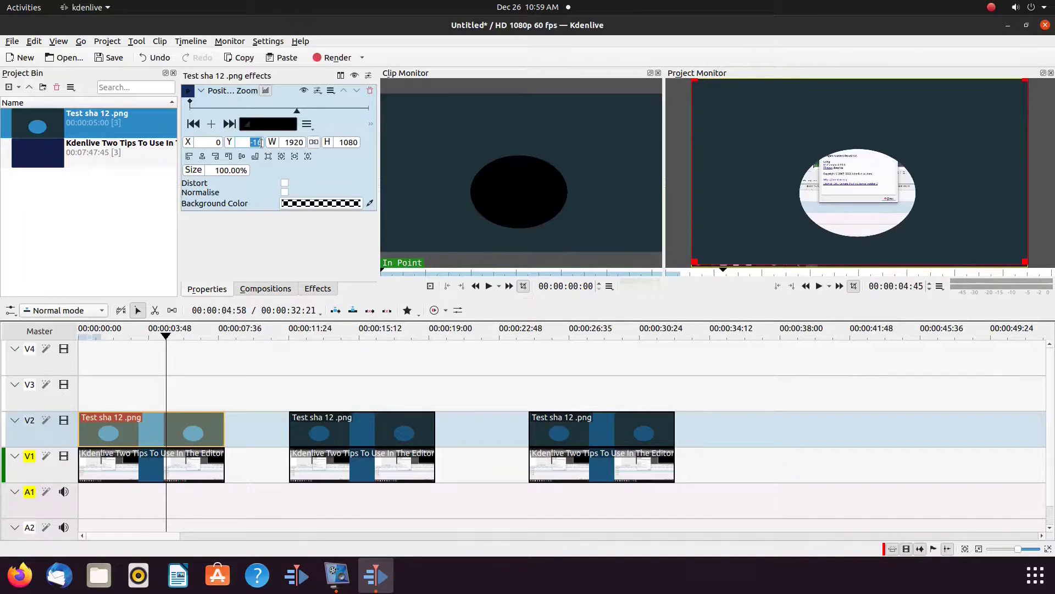
scroll(261, 142, down, 4)
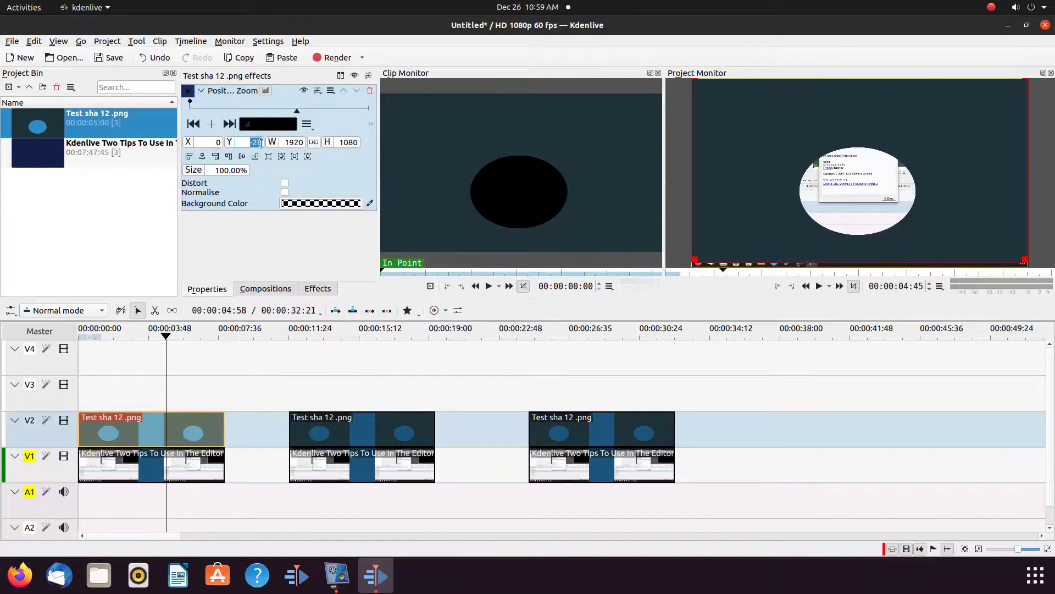
scroll(261, 141, down, 11)
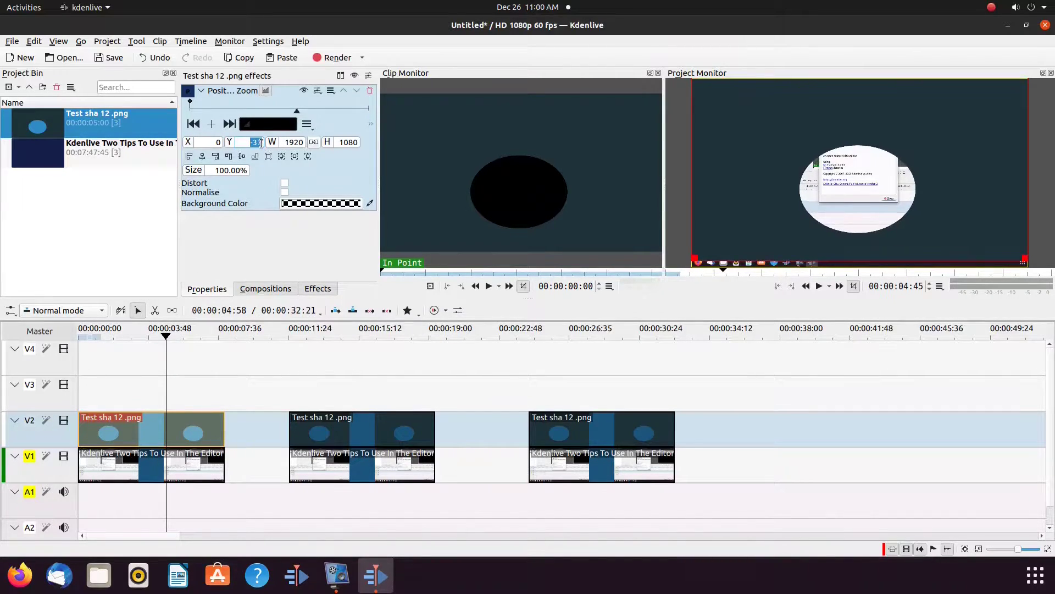
scroll(260, 141, down, 10)
scroll(260, 142, down, 10)
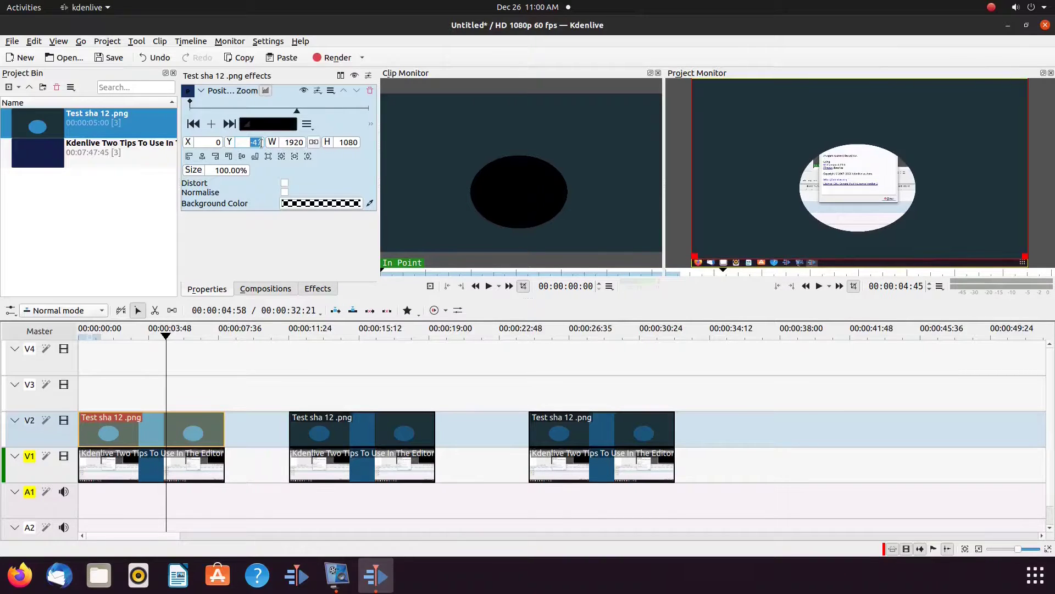
scroll(261, 142, down, 2)
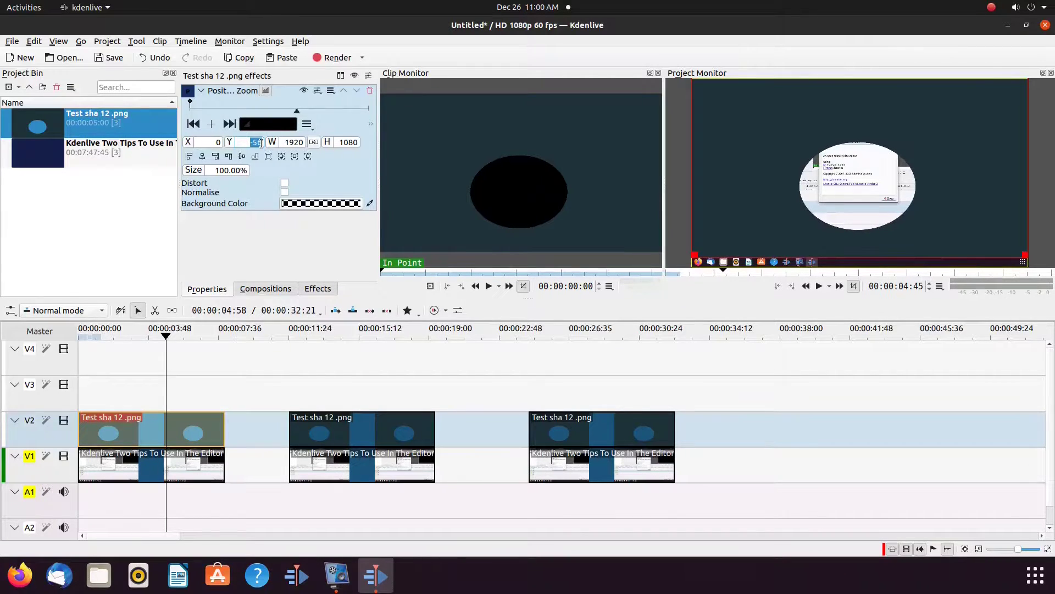
scroll(260, 142, down, 10)
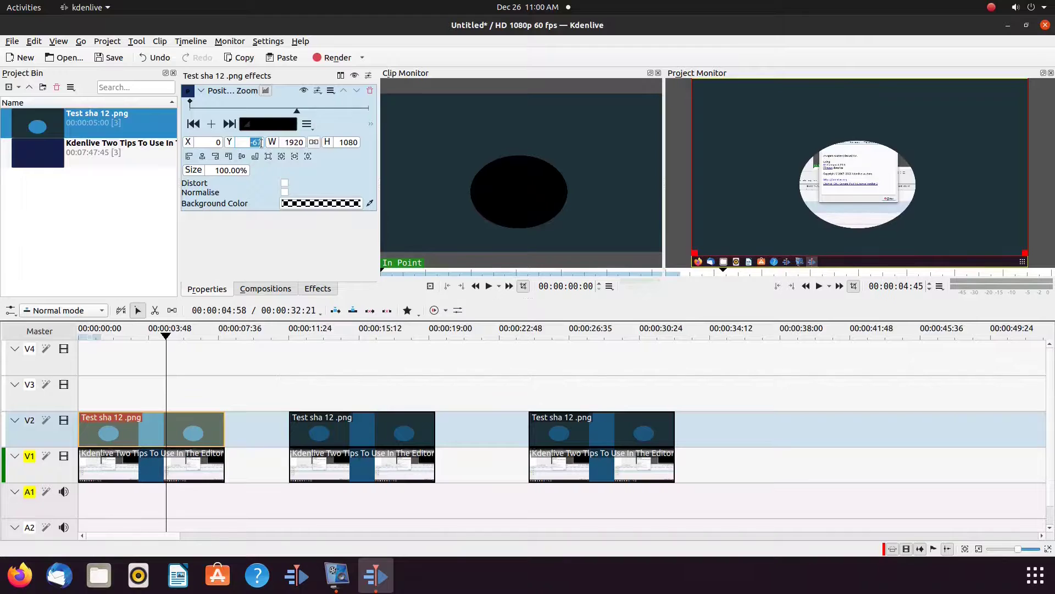
scroll(261, 142, down, 3)
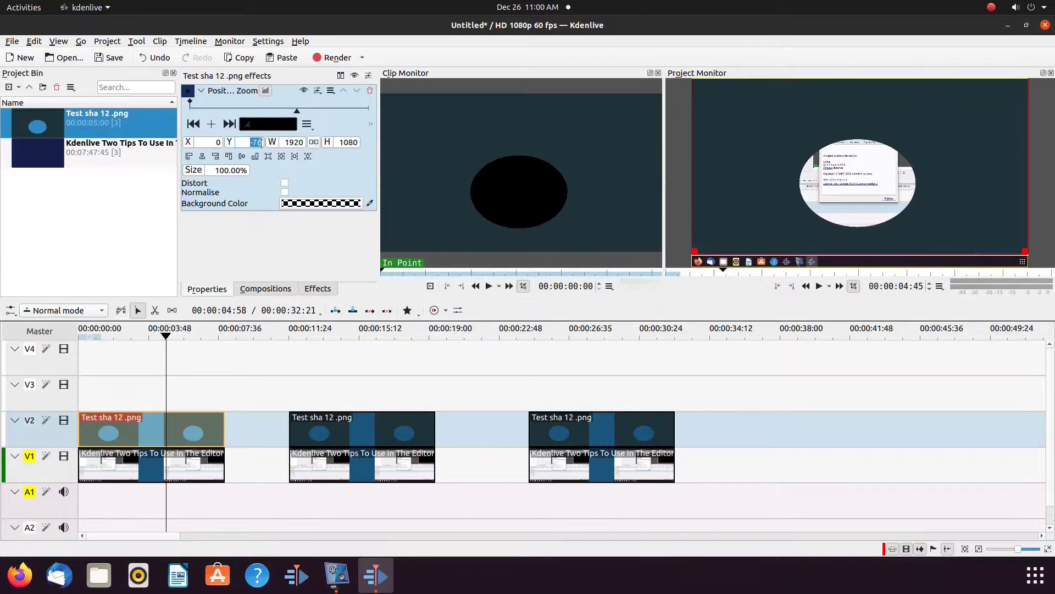
scroll(261, 141, down, 19)
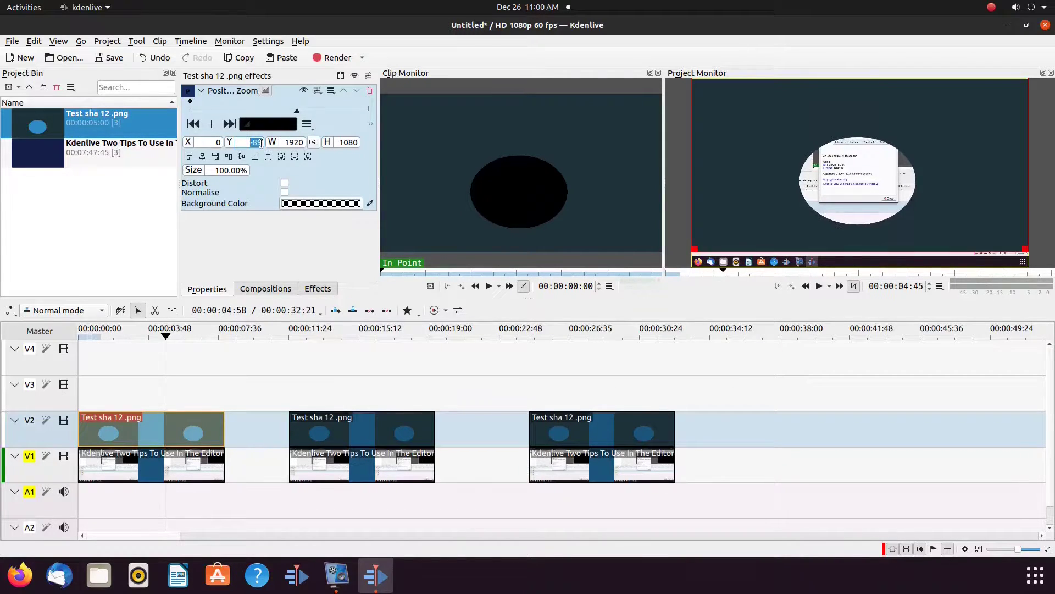
scroll(260, 141, down, 4)
scroll(260, 142, down, 7)
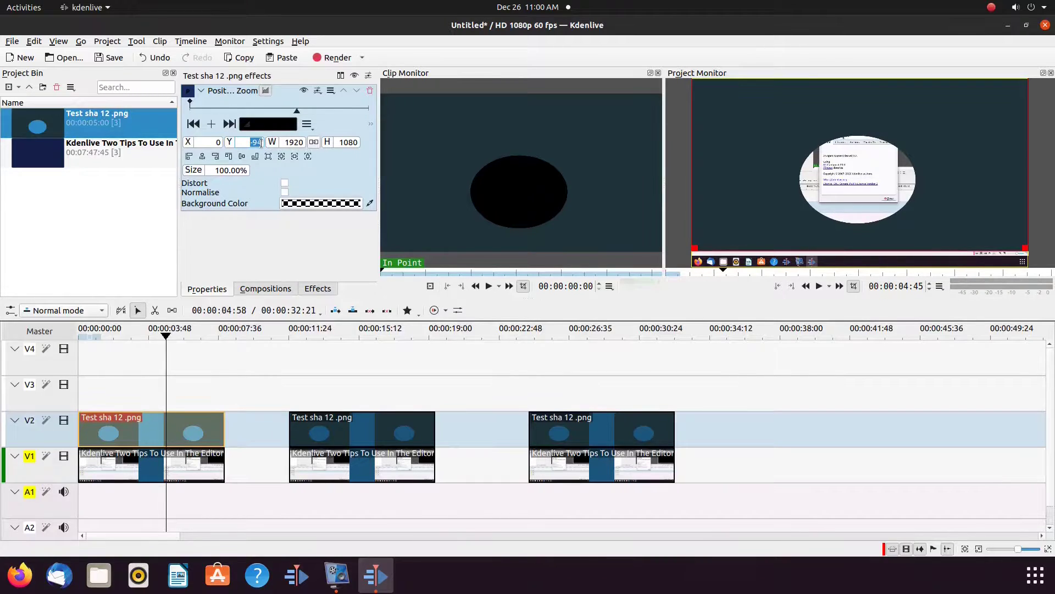
scroll(261, 142, down, 5)
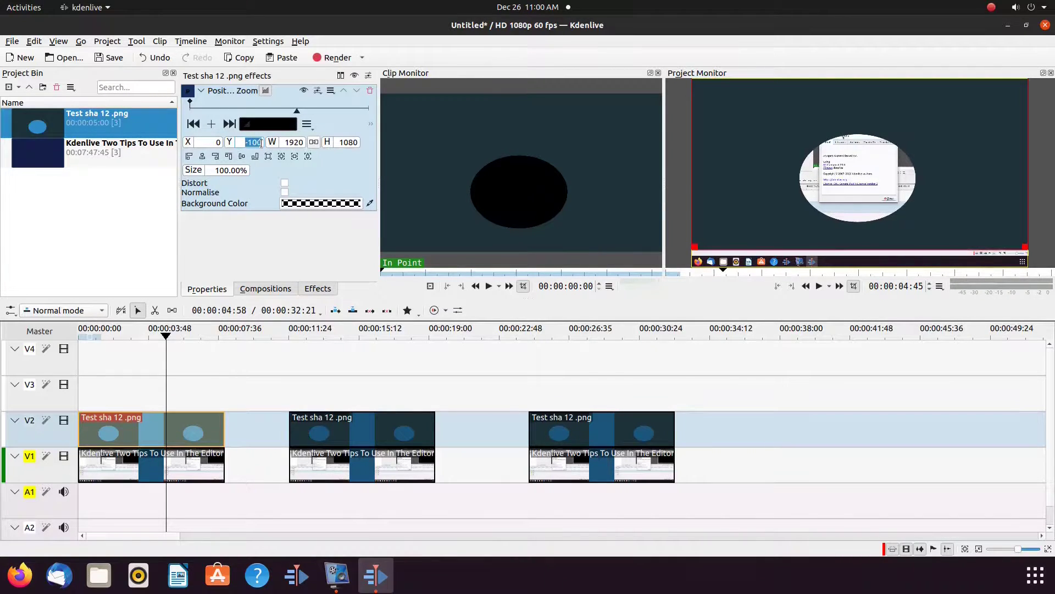
scroll(261, 142, down, 9)
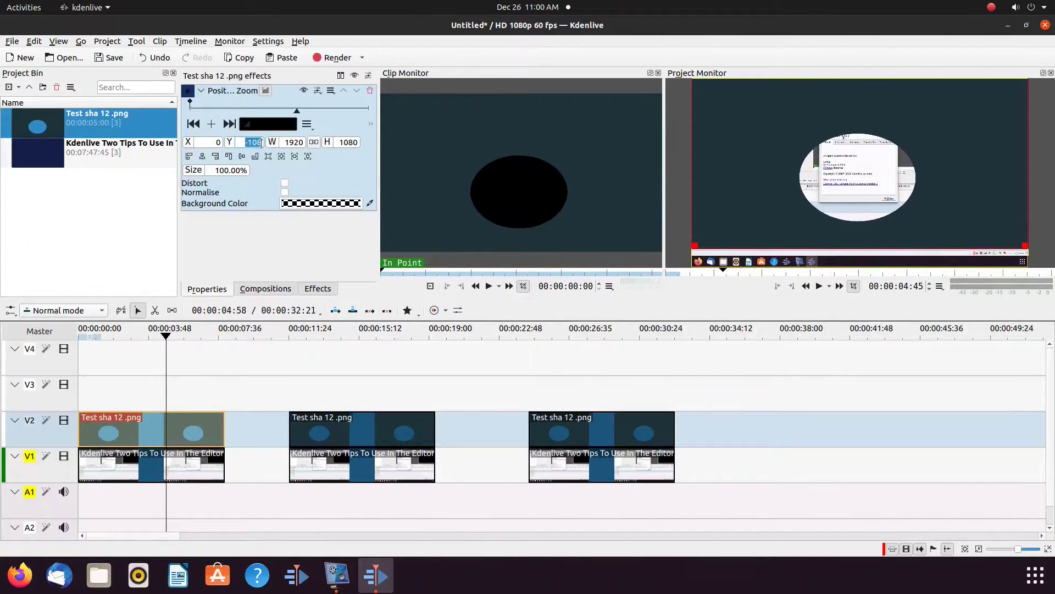
scroll(261, 143, down, 11)
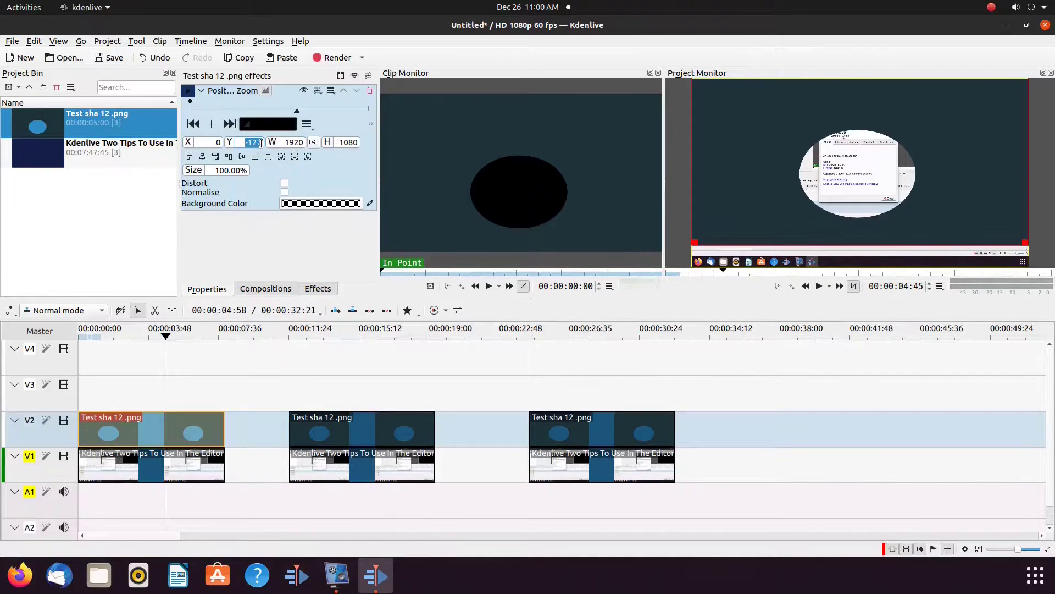
scroll(260, 143, down, 9)
scroll(260, 143, down, 8)
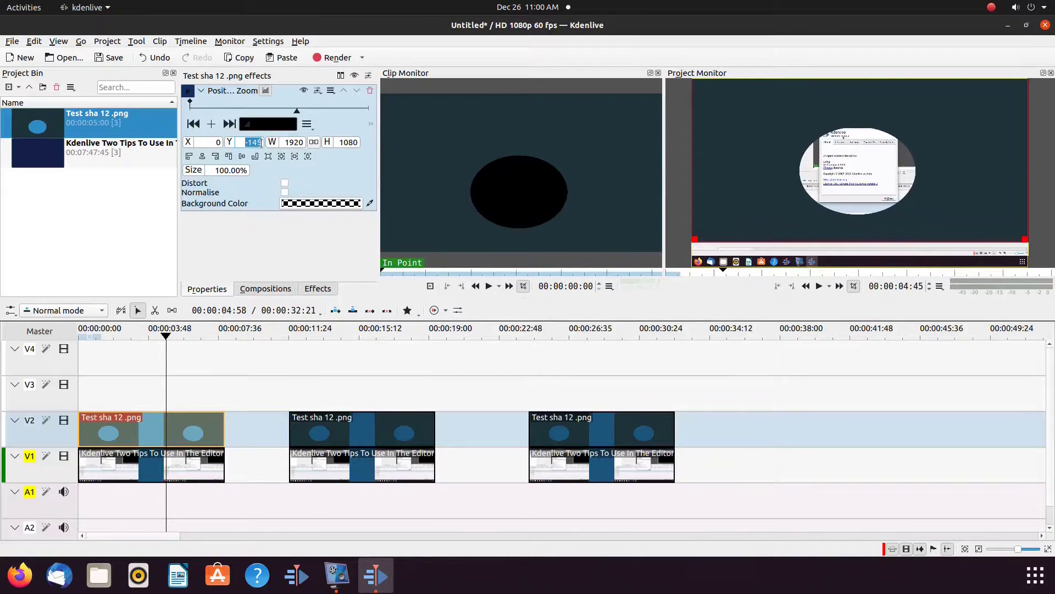
scroll(260, 143, down, 9)
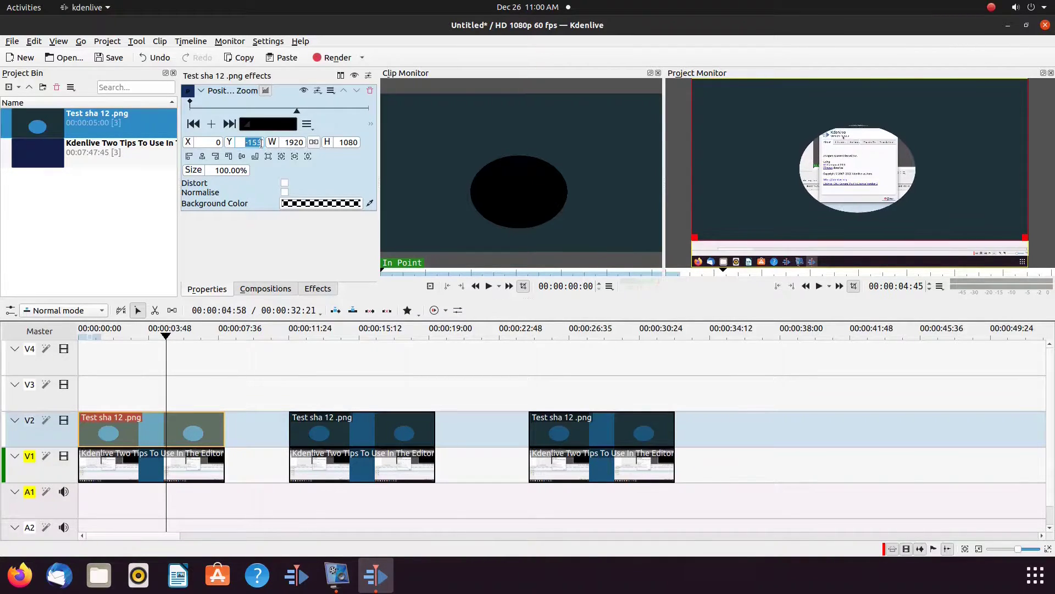
scroll(260, 142, down, 5)
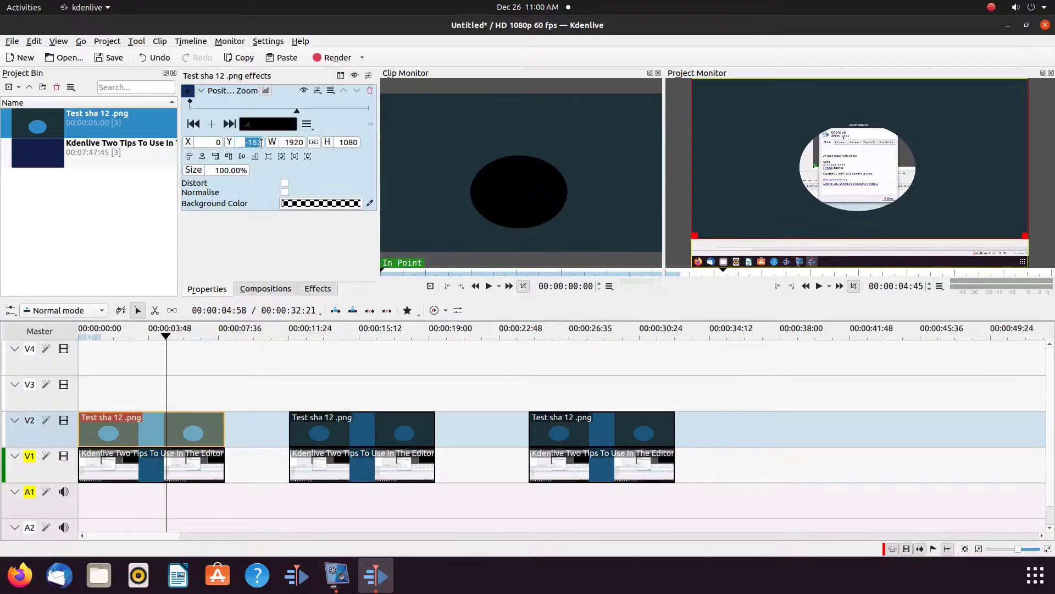
scroll(261, 143, down, 9)
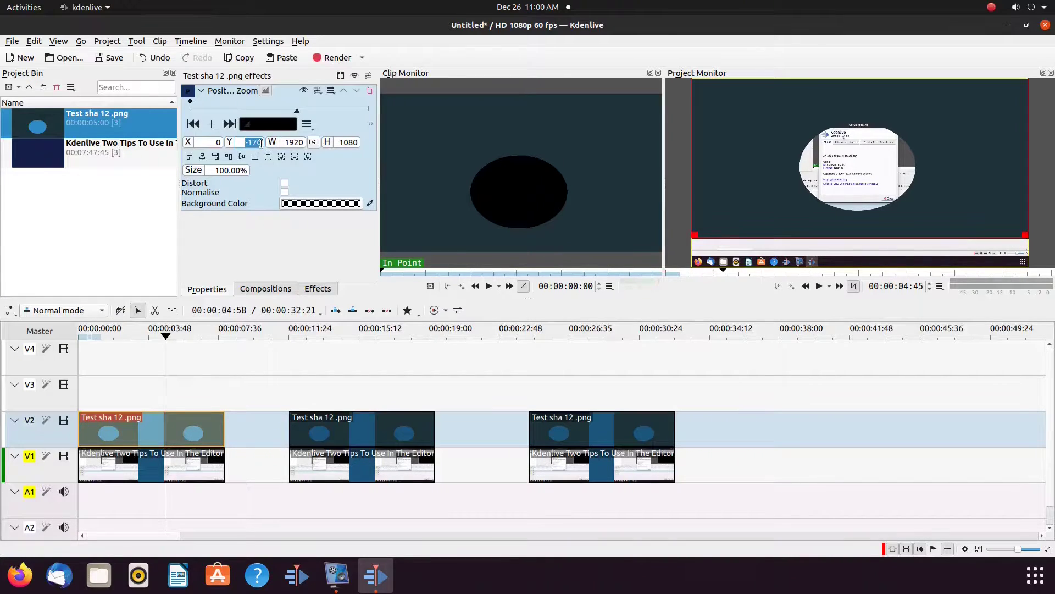
scroll(261, 143, down, 7)
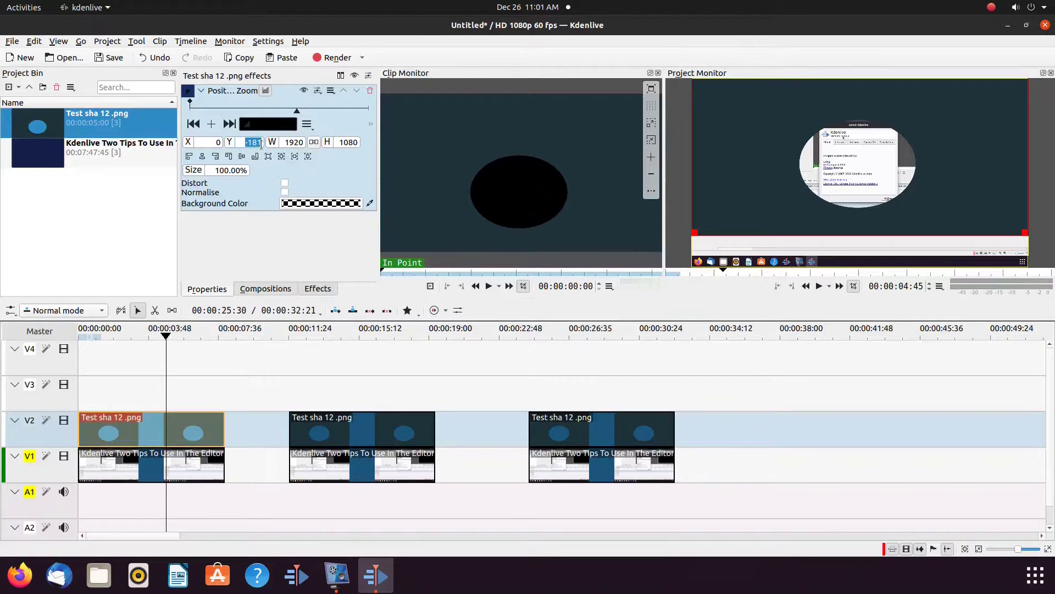
scroll(261, 143, down, 9)
scroll(260, 143, down, 9)
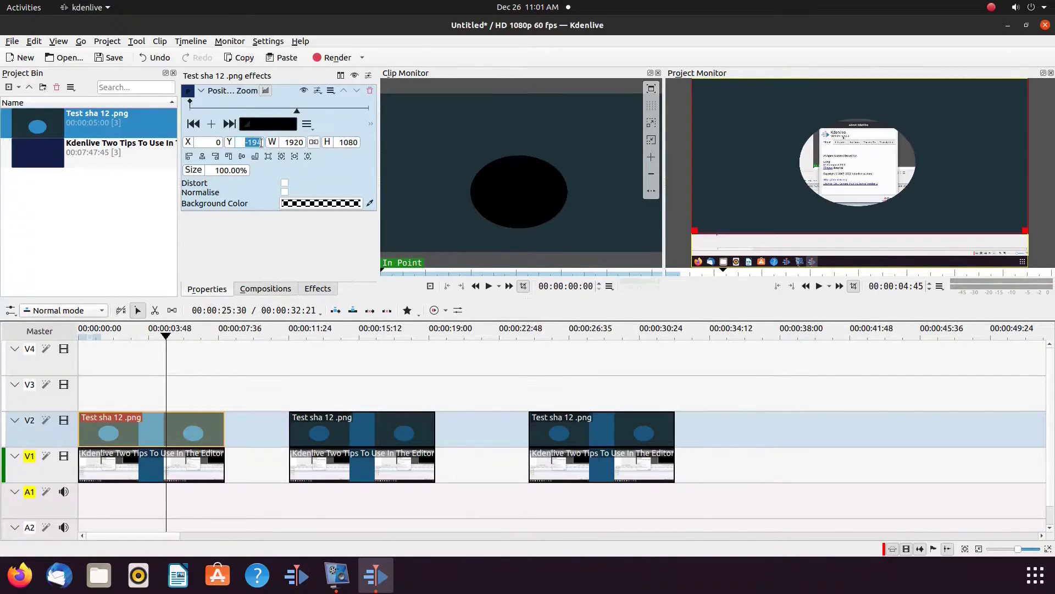
scroll(260, 143, down, 5)
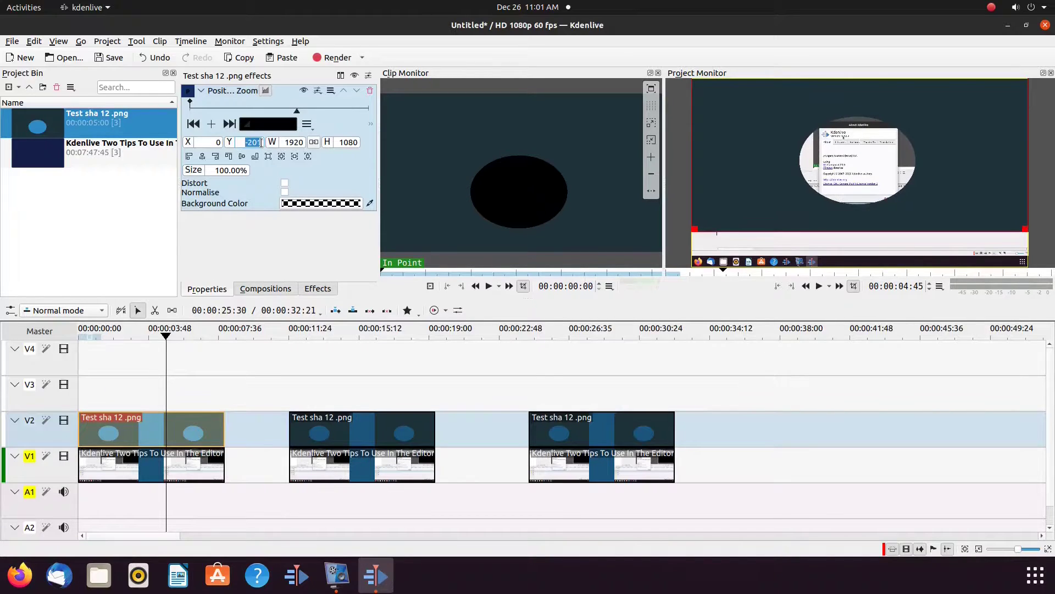
scroll(260, 143, down, 2)
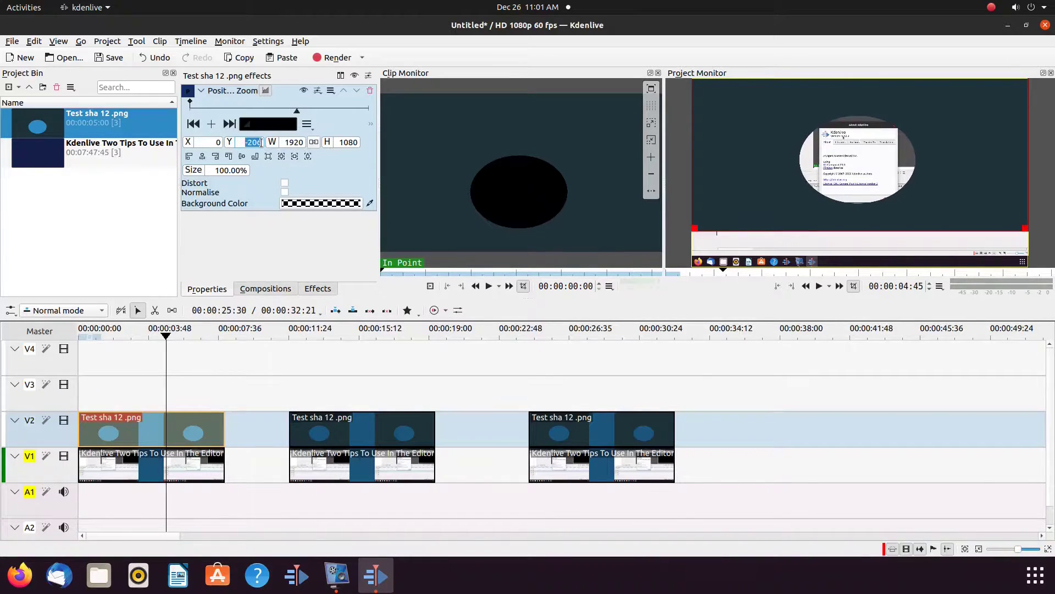
click(165, 496)
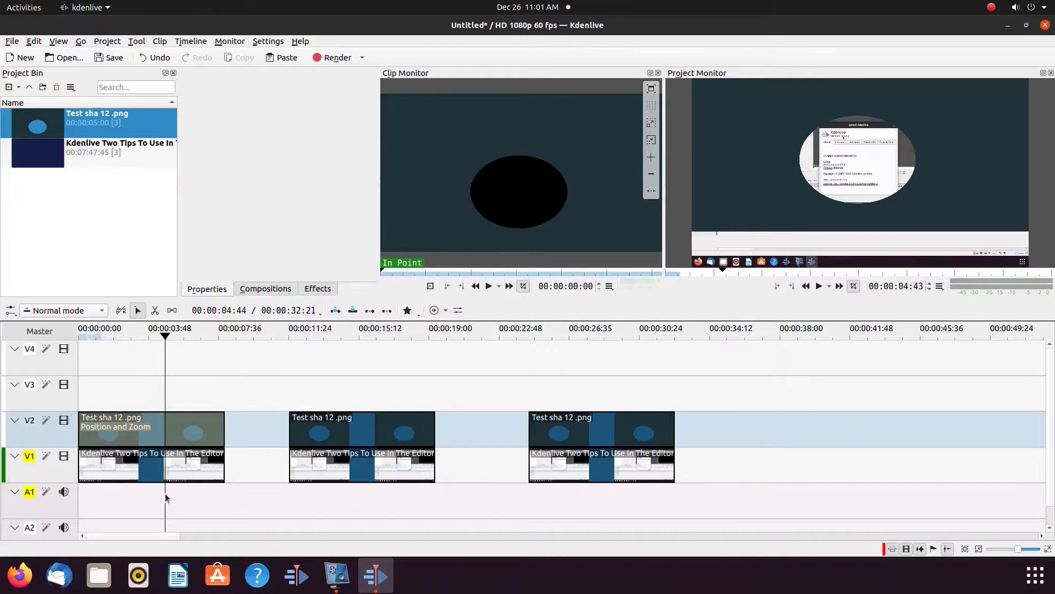
Enlarge the oval in the first Test sha 12 .png clip on V2 by raising its Position and Zoom height to 1328
click(155, 437)
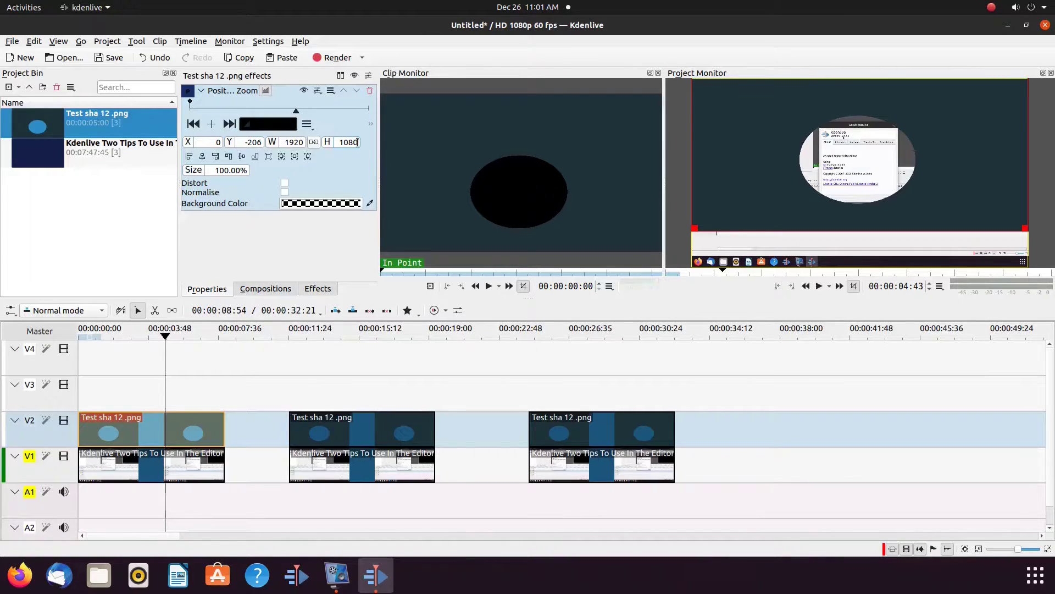
scroll(357, 142, up, 1)
scroll(357, 142, up, 3)
scroll(357, 142, up, 6)
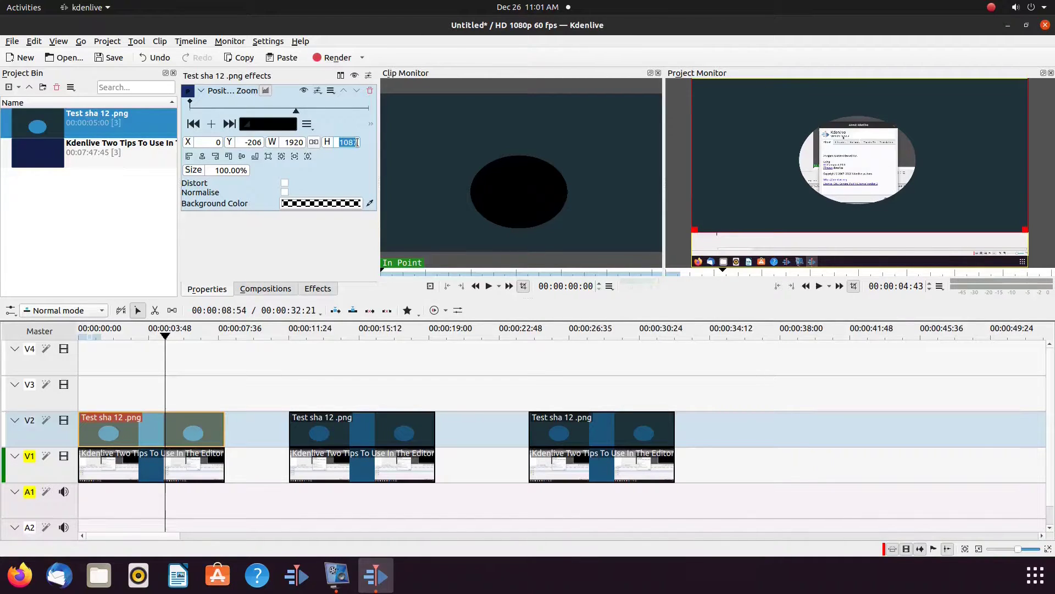
scroll(357, 142, up, 5)
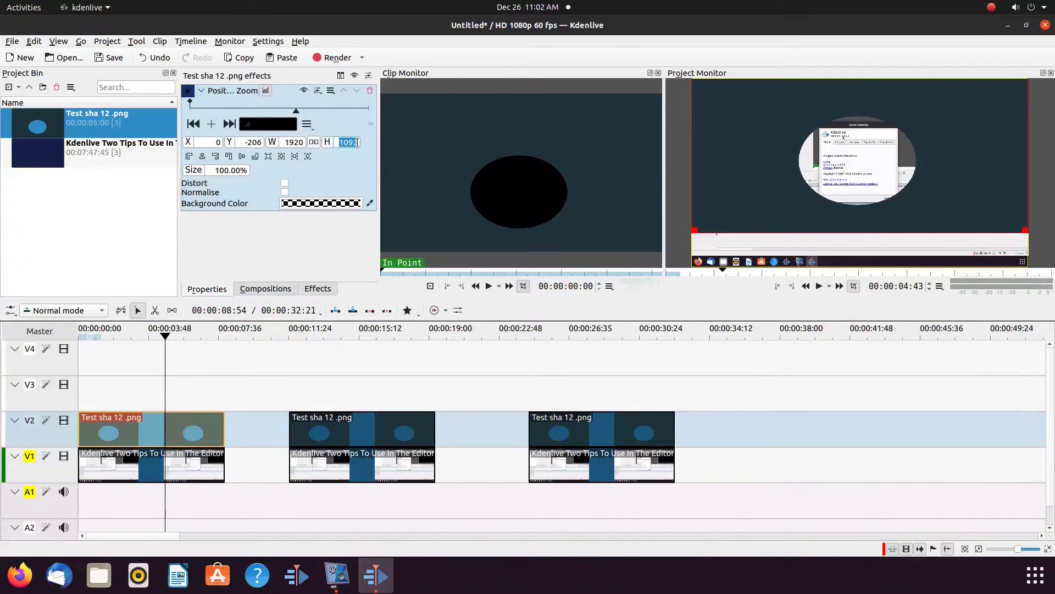
scroll(357, 142, up, 5)
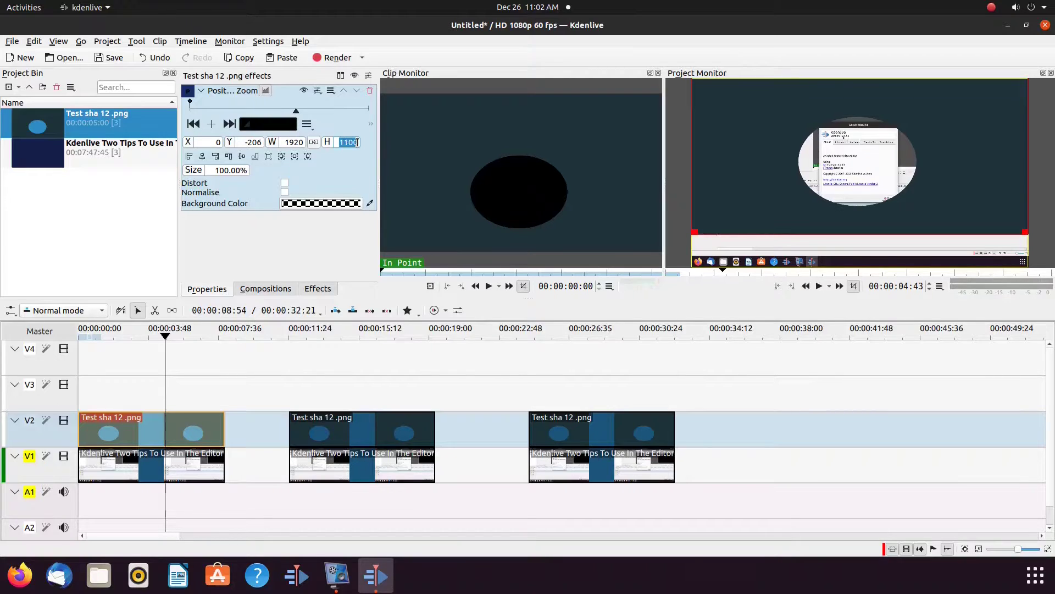
scroll(357, 142, up, 10)
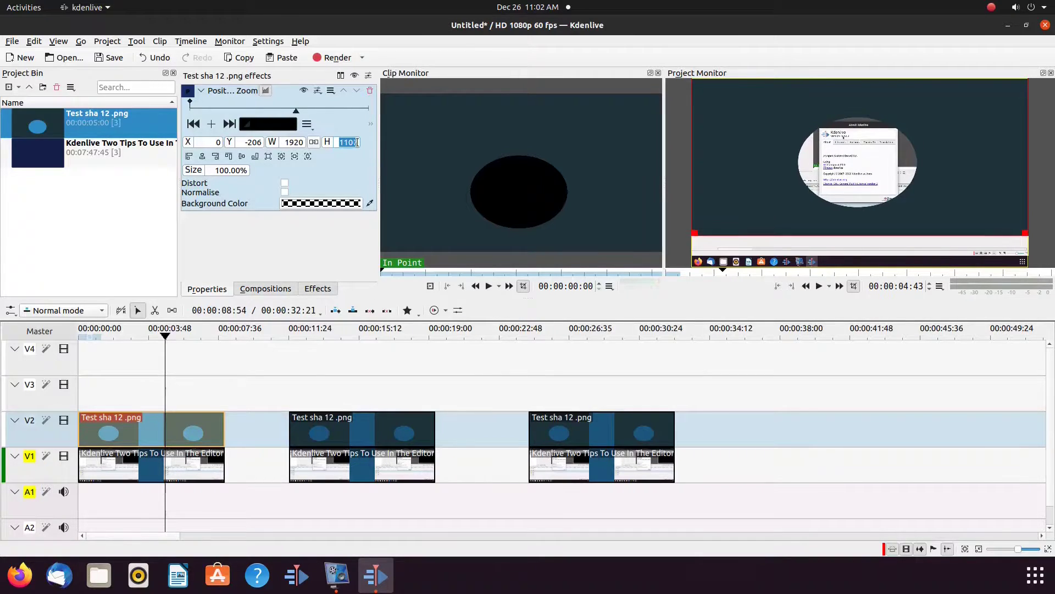
scroll(357, 142, up, 10)
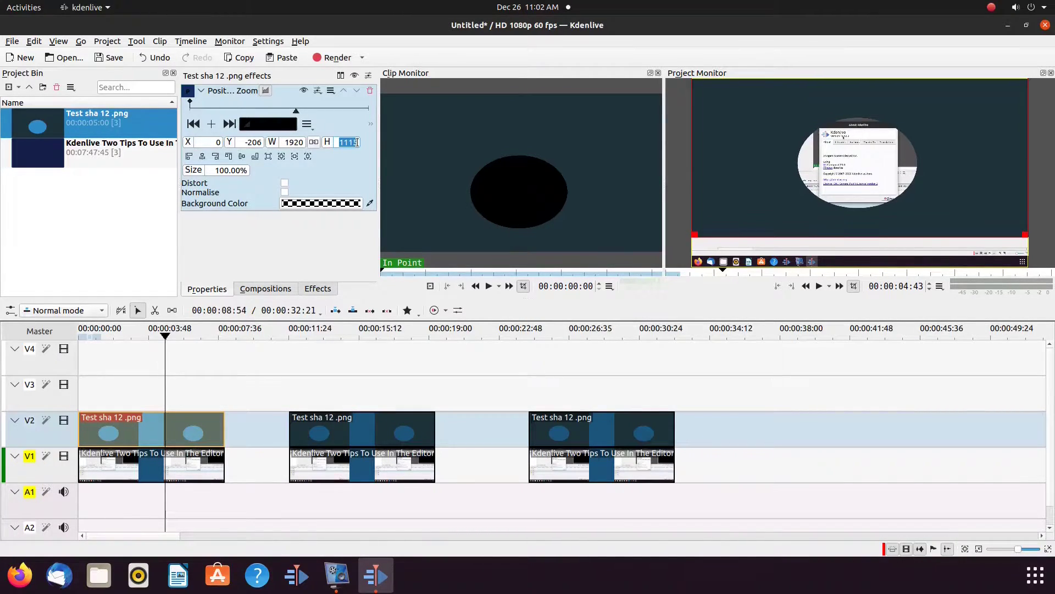
scroll(357, 143, up, 2)
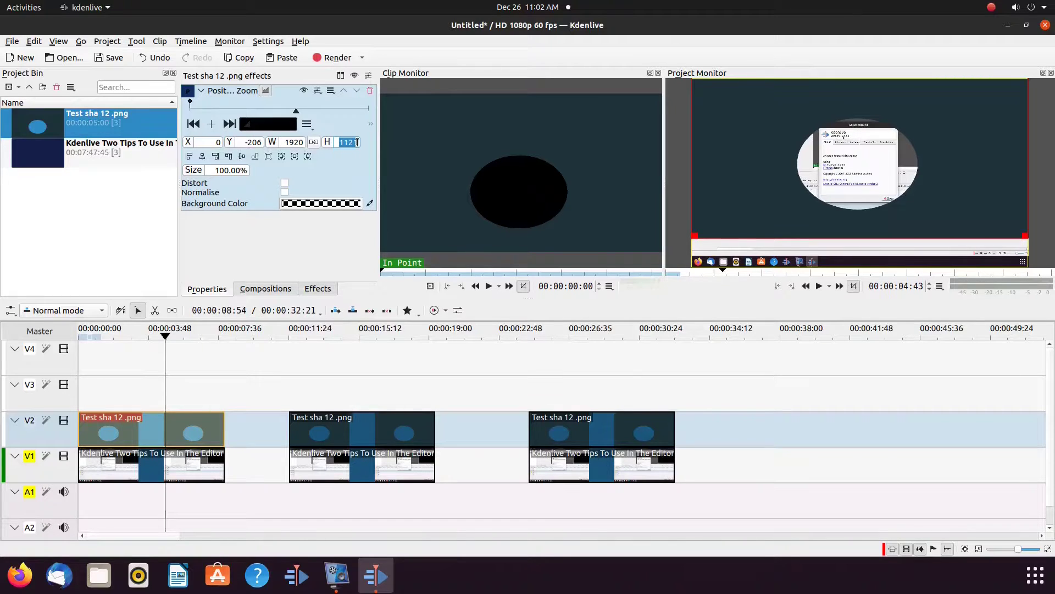
scroll(357, 143, up, 9)
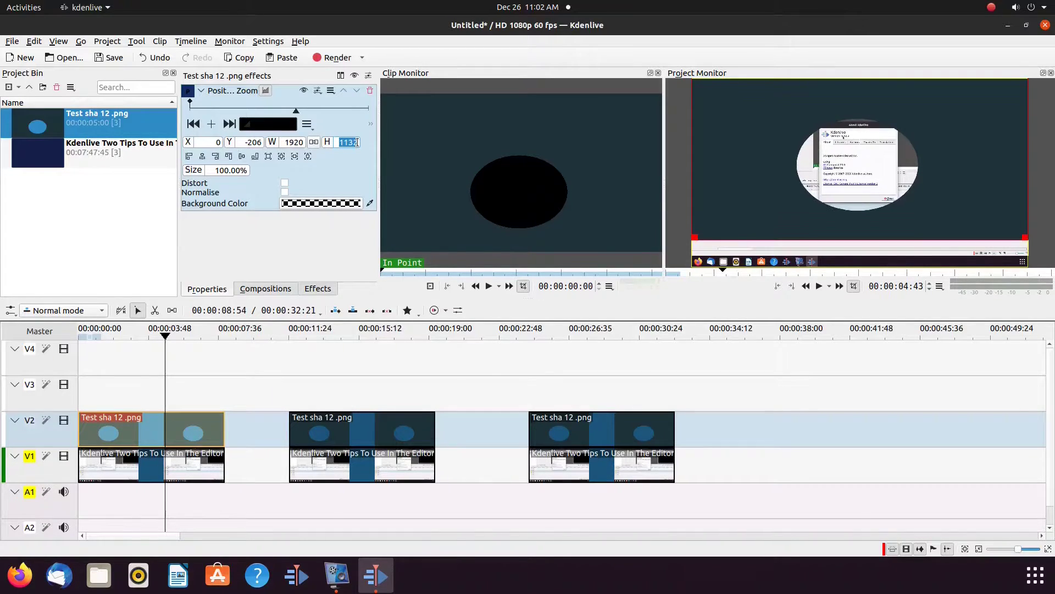
scroll(357, 142, up, 8)
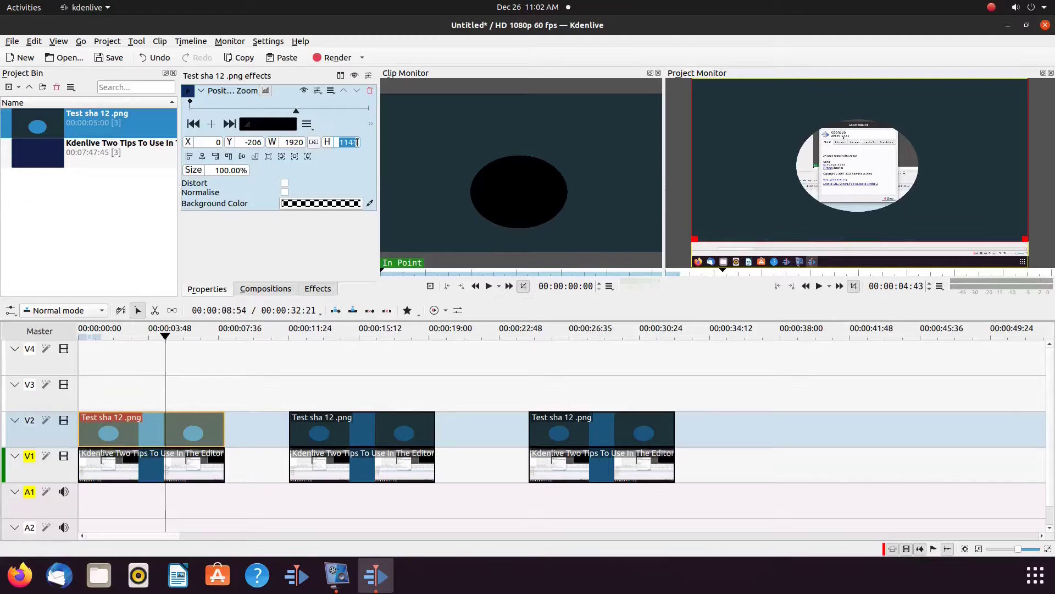
scroll(357, 143, up, 20)
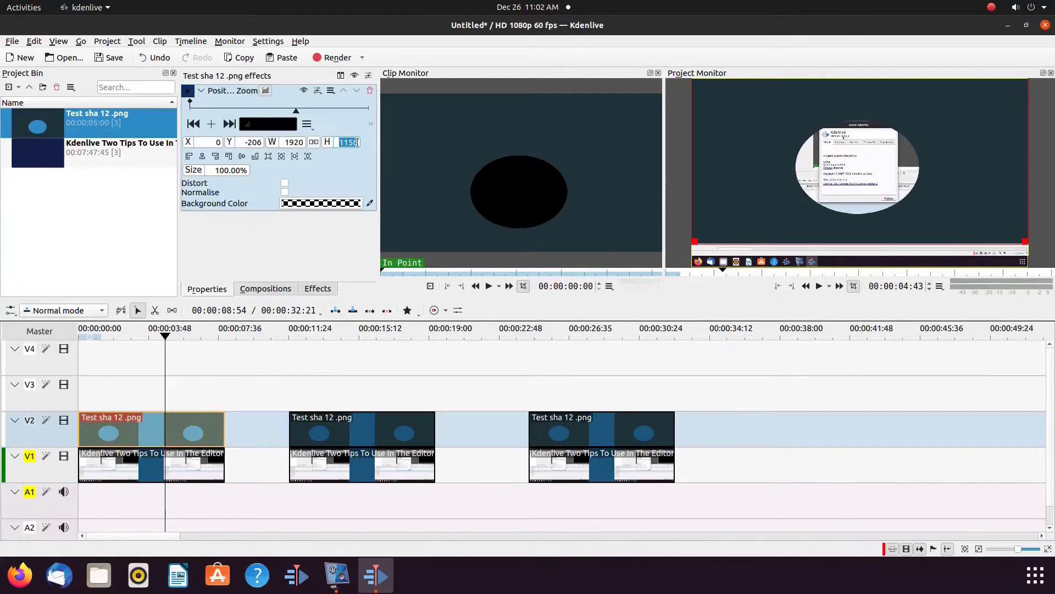
scroll(357, 142, up, 14)
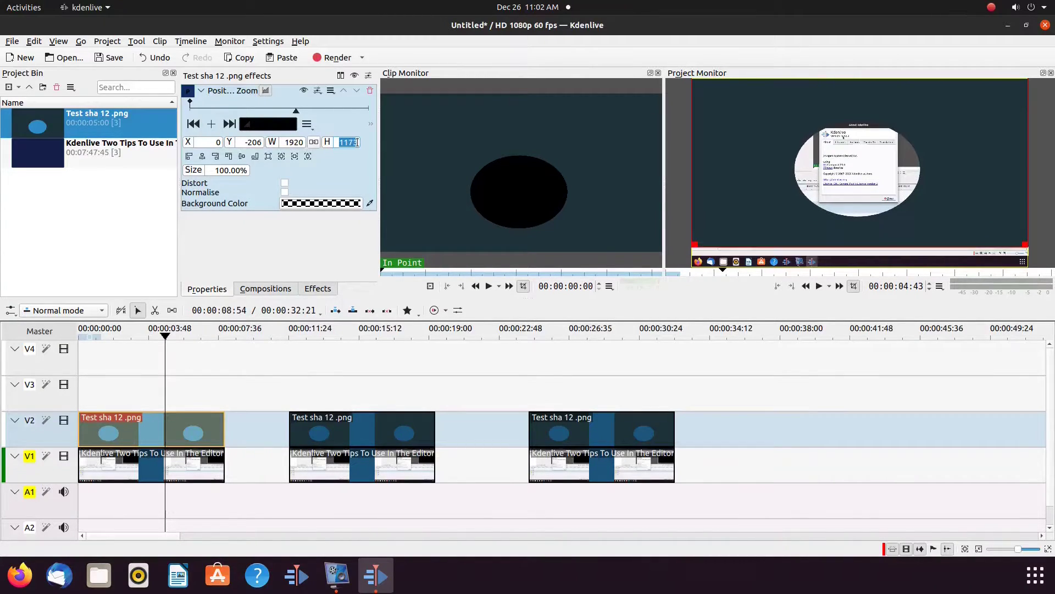
scroll(357, 142, up, 13)
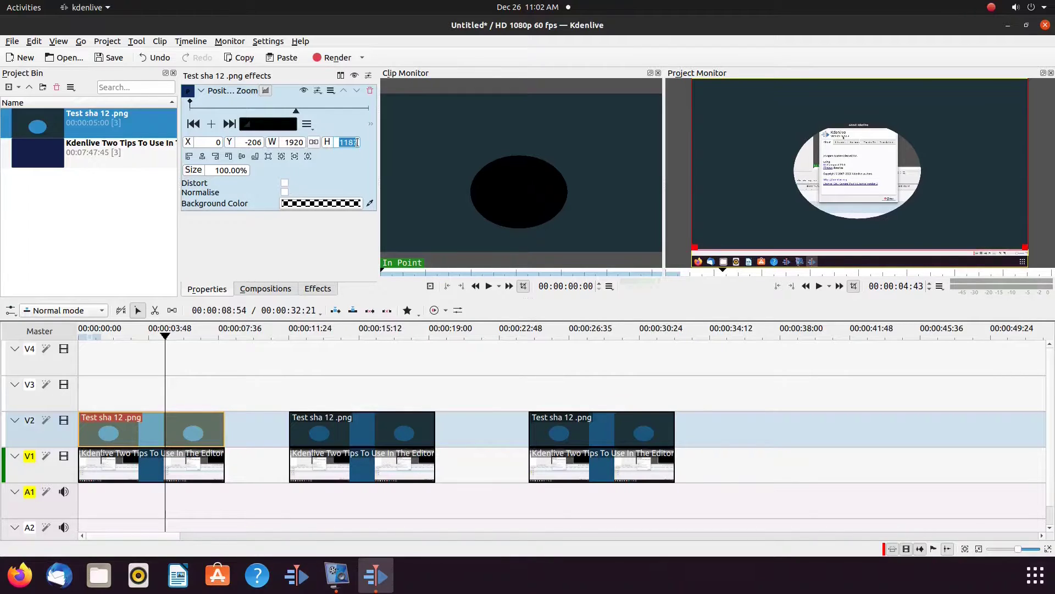
scroll(357, 142, up, 10)
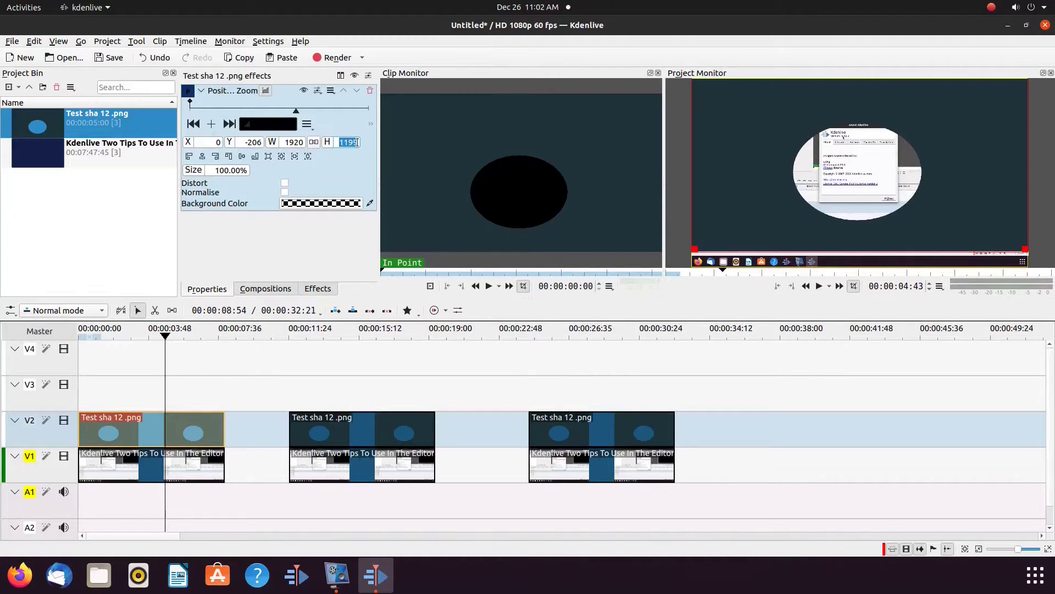
scroll(357, 143, up, 3)
scroll(357, 142, up, 15)
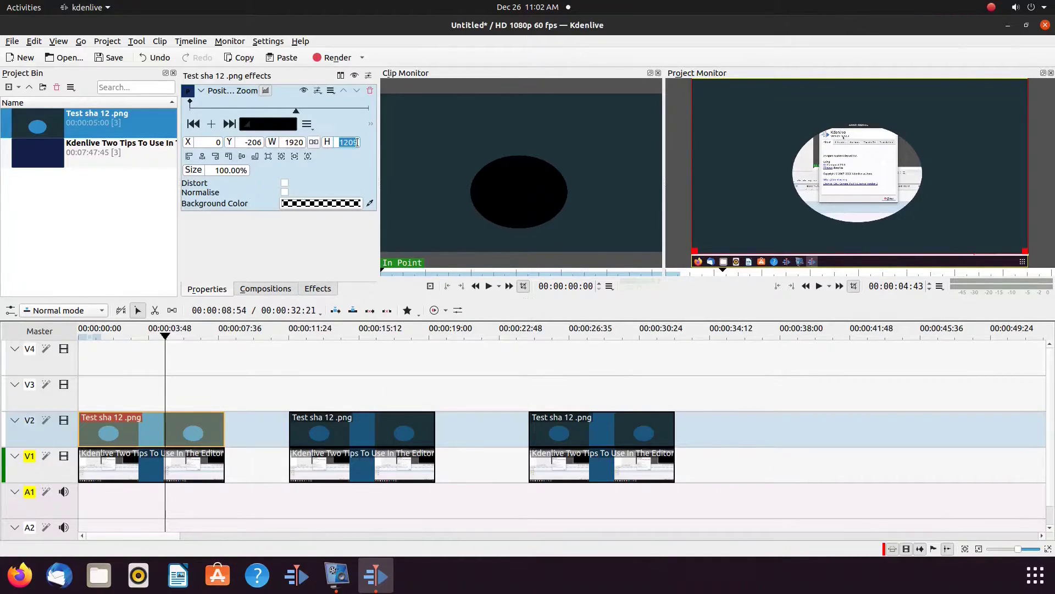
scroll(357, 143, up, 17)
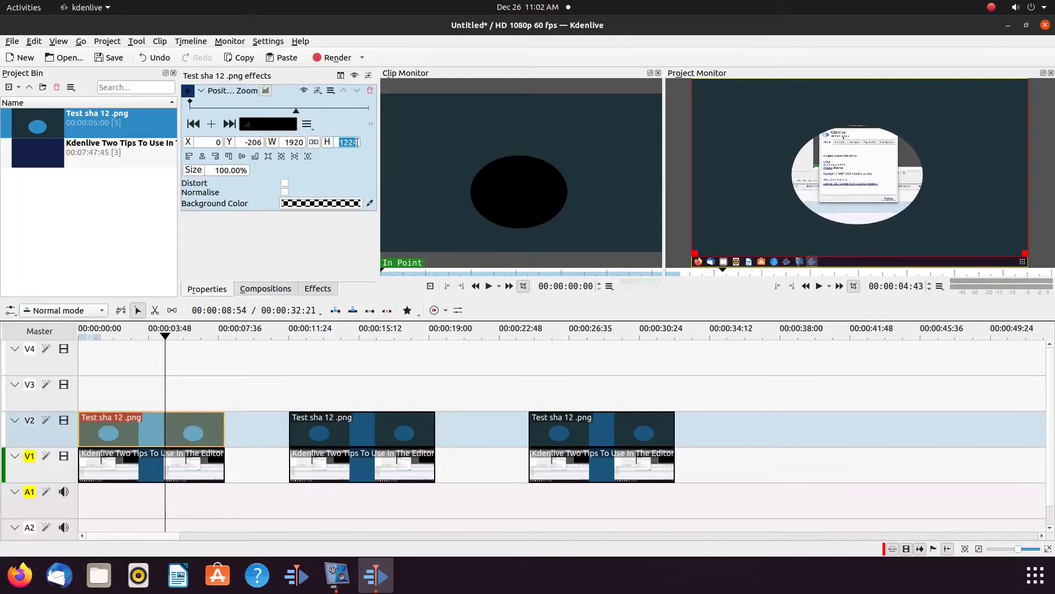
scroll(357, 142, up, 10)
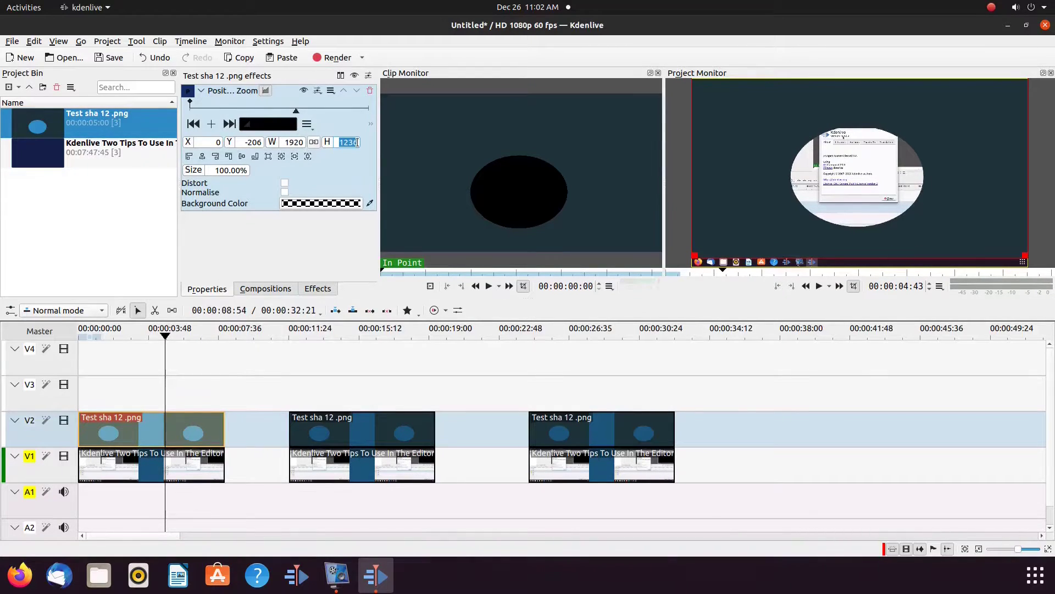
scroll(357, 143, up, 16)
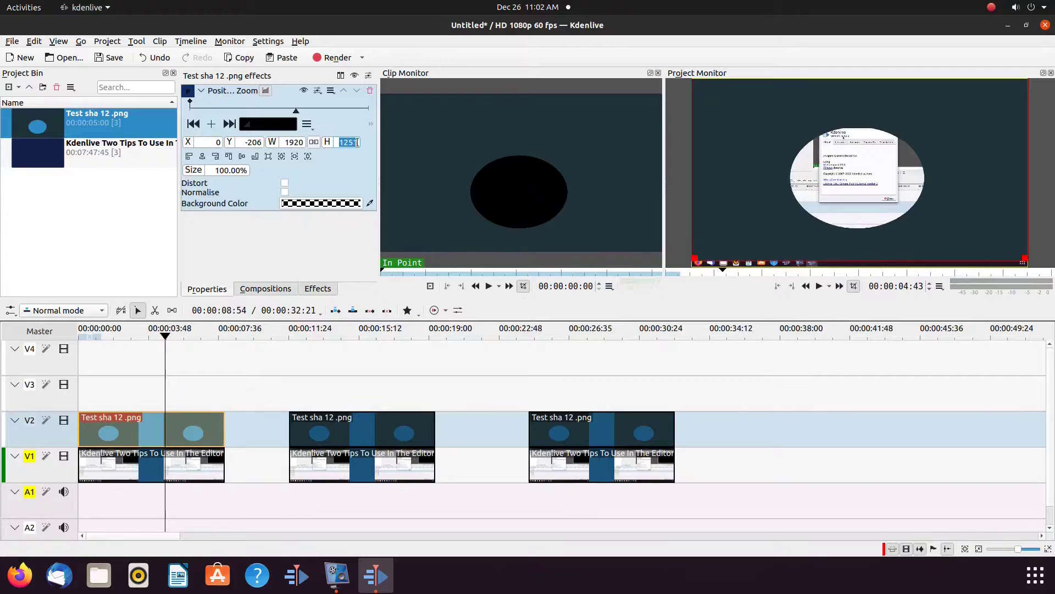
scroll(357, 143, up, 12)
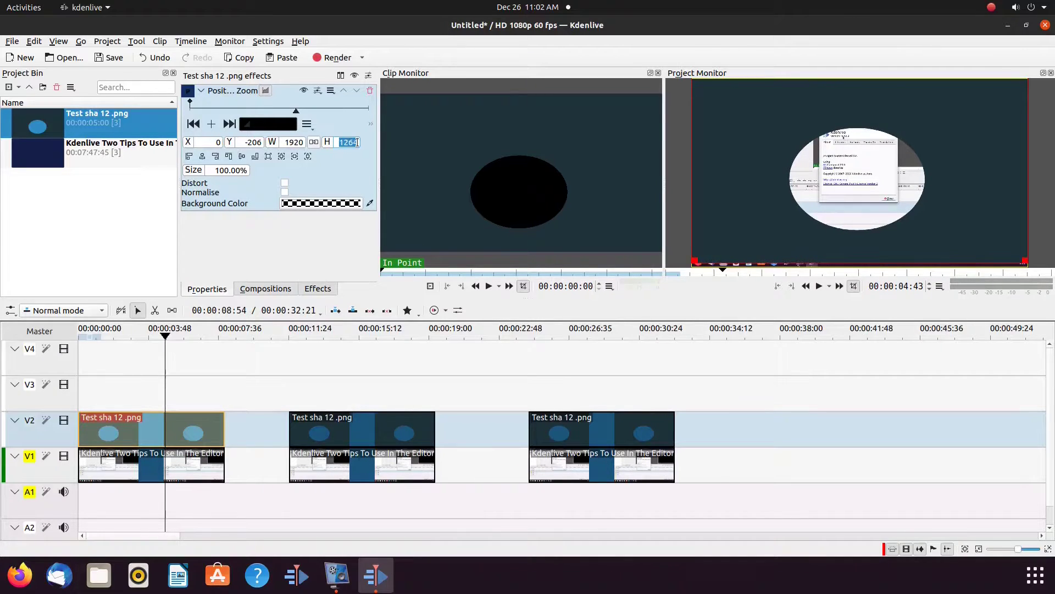
scroll(357, 142, up, 8)
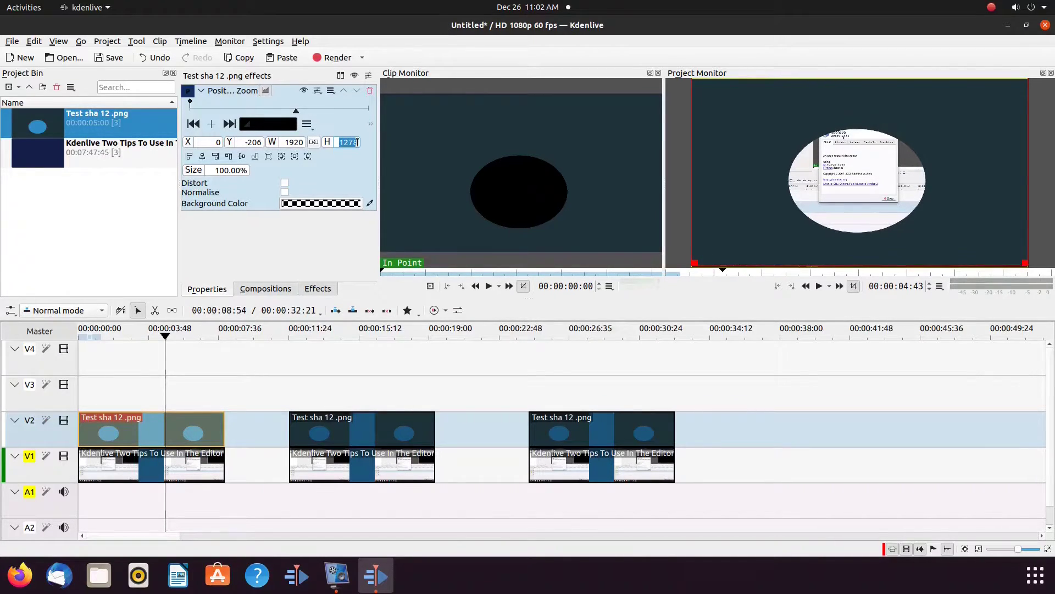
scroll(357, 143, up, 4)
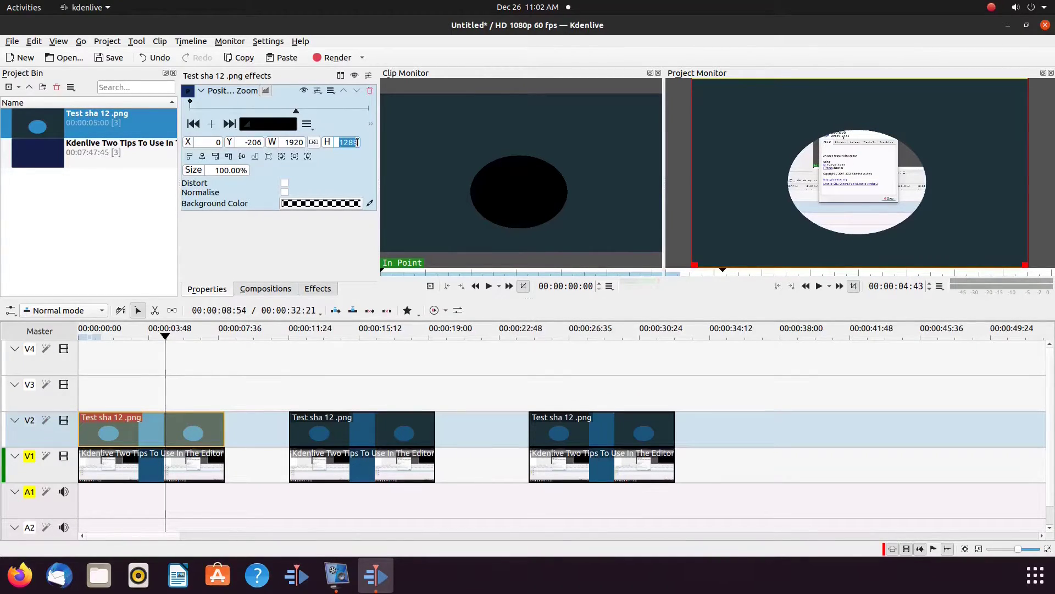
scroll(357, 142, up, 1)
scroll(357, 143, up, 3)
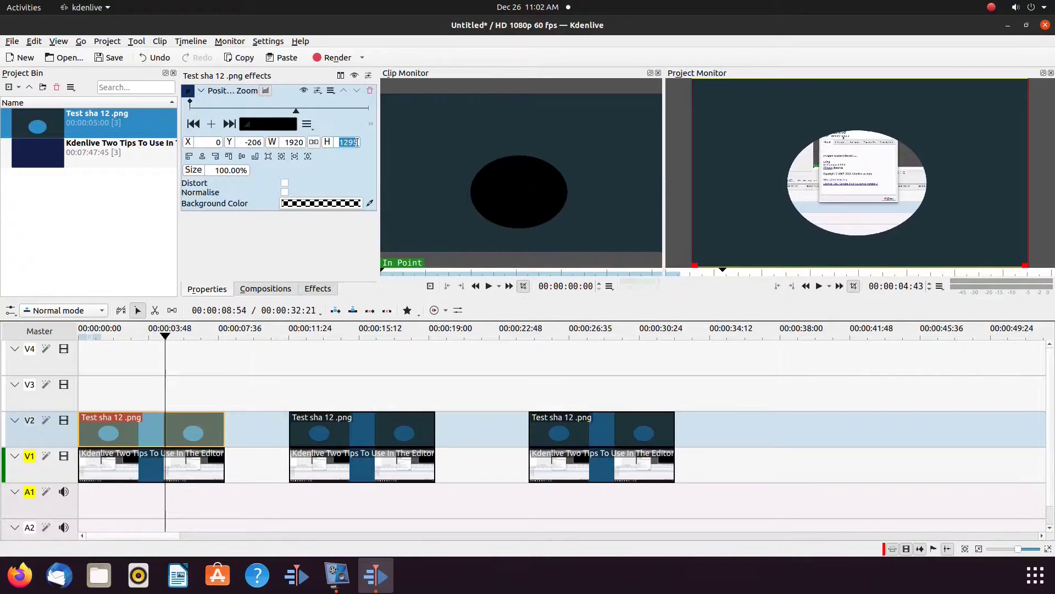
scroll(357, 142, up, 1)
scroll(357, 143, up, 12)
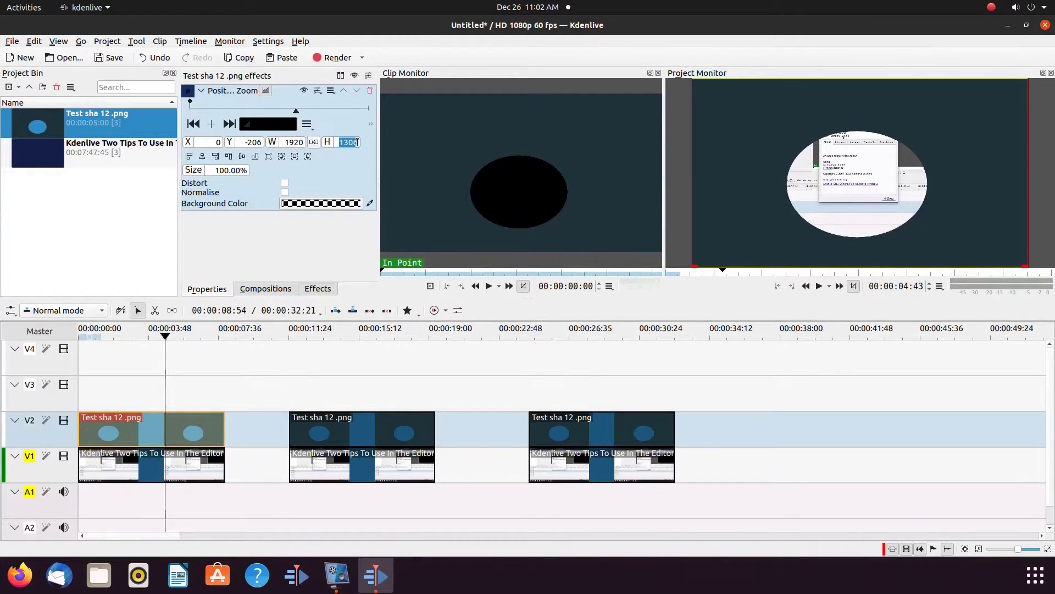
scroll(357, 142, up, 6)
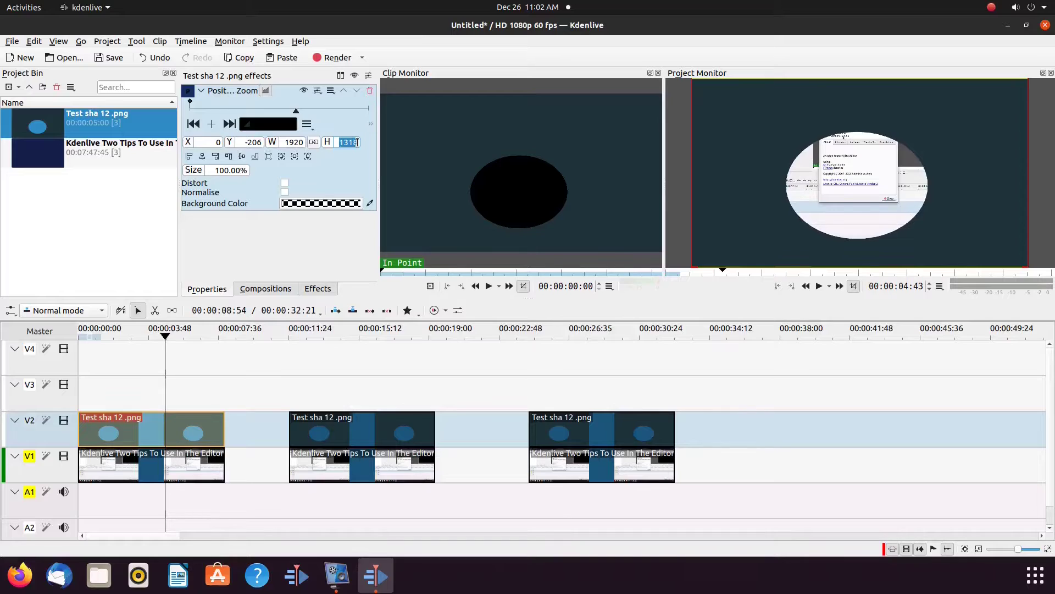
scroll(358, 143, up, 1)
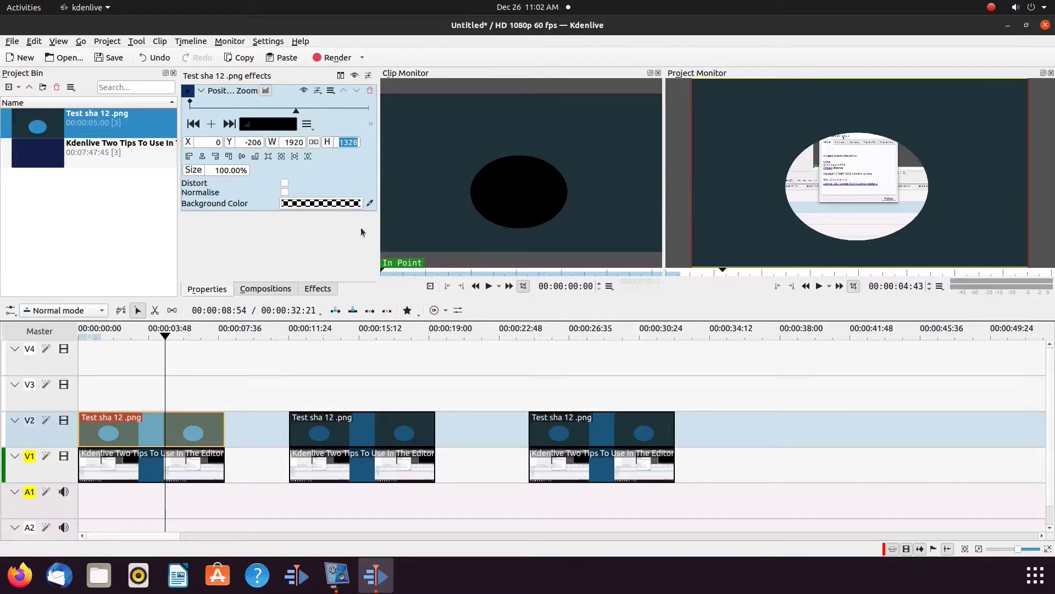
Shift the first Test sha 12 .png clip further upward by setting its Position and Zoom Y value to -394
click(162, 494)
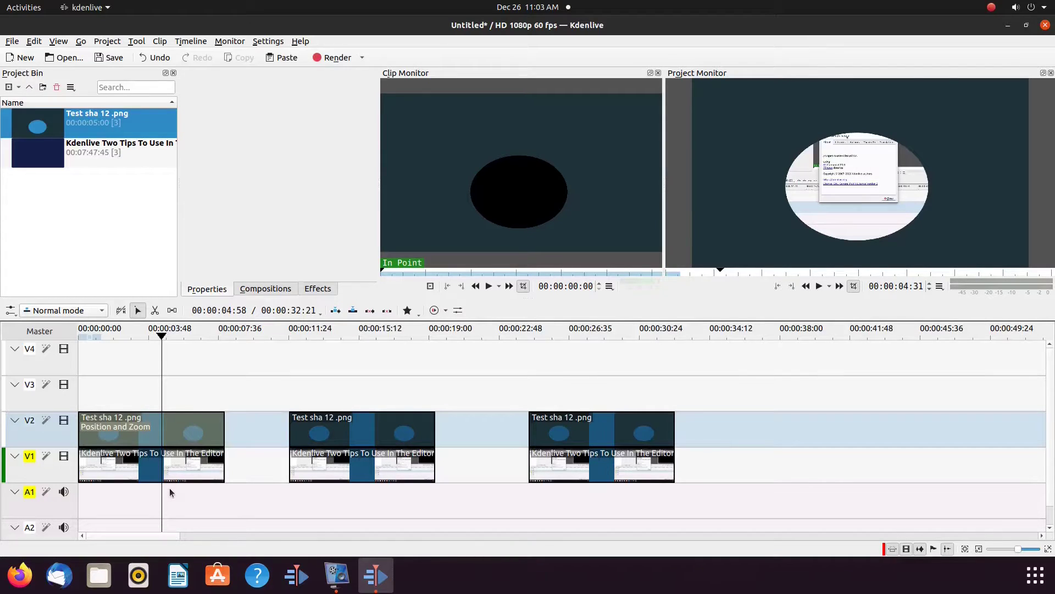
click(202, 431)
scroll(261, 142, down, 10)
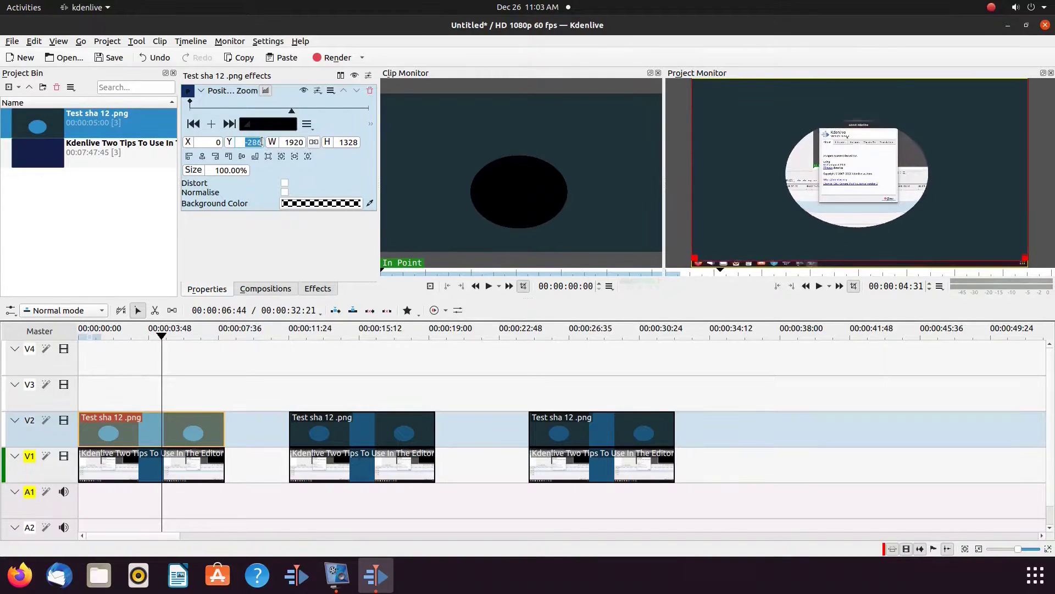
click(168, 436)
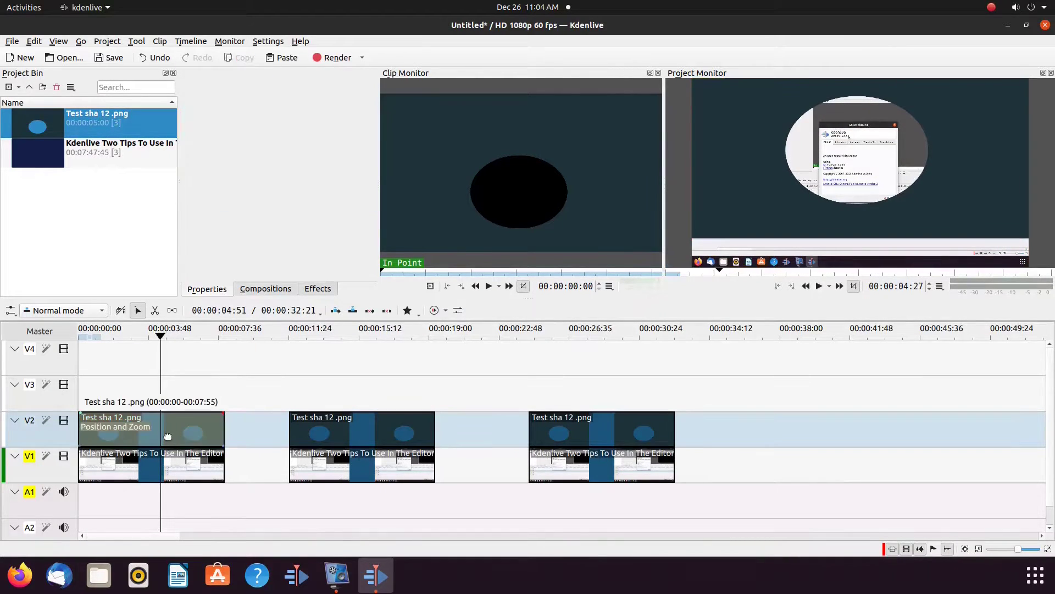
Increase the first Test sha 12 .png clip's Position and Zoom height to 1475
click(167, 436)
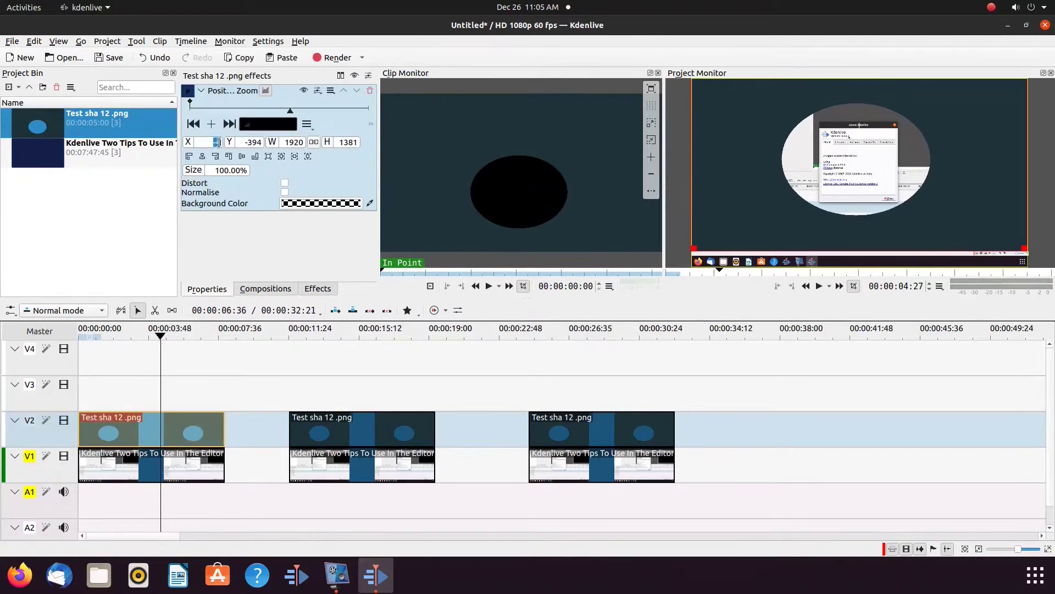
click(160, 496)
click(162, 431)
scroll(357, 141, up, 5)
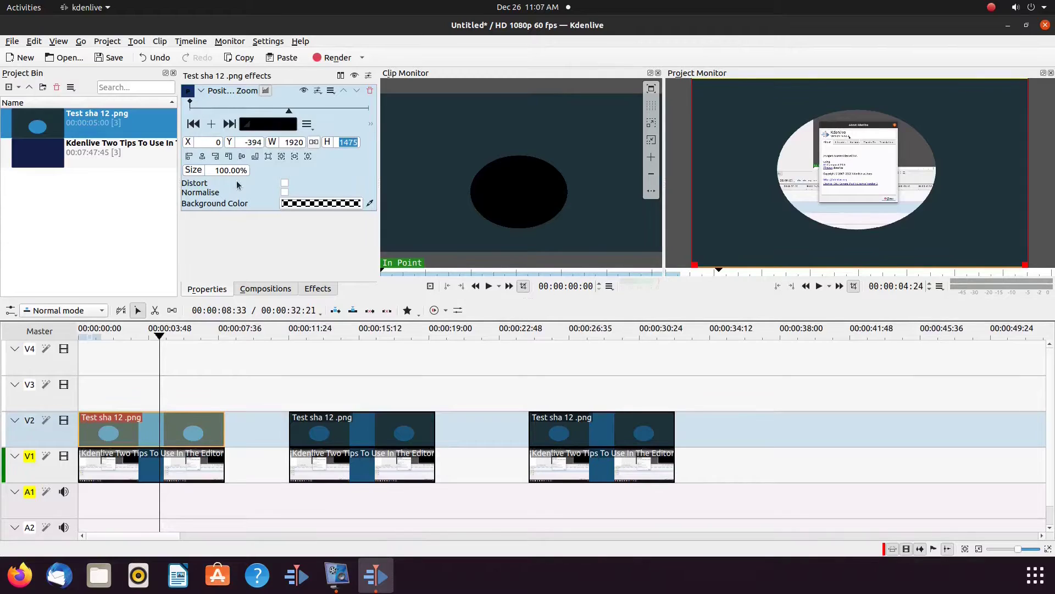
Place the playhead over the second Test sha 12 .png clip on V2 and apply the Position and Zoom effect to it
click(197, 499)
click(316, 517)
click(342, 432)
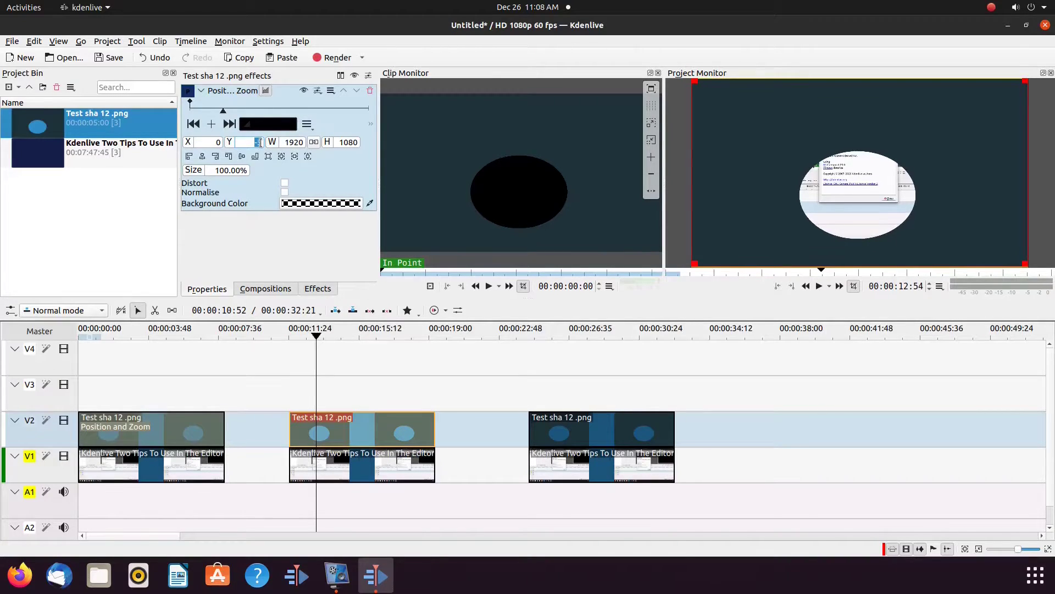
Match the second Test sha 12 .png clip to the first by setting its Position and Zoom Y to -394 and height to 1475
click(166, 432)
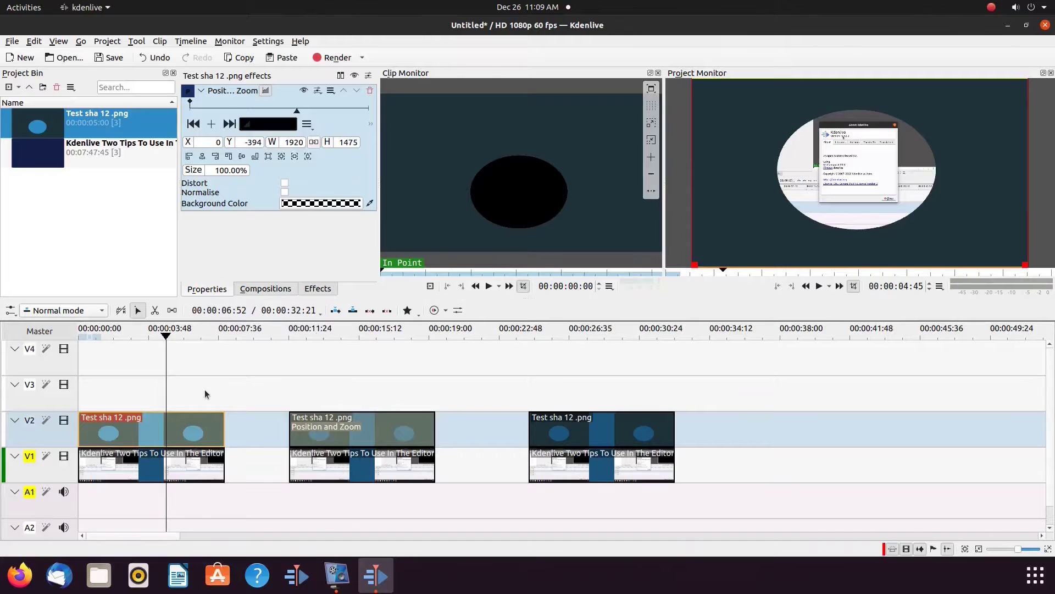
click(322, 431)
double_click(255, 141)
text(394)
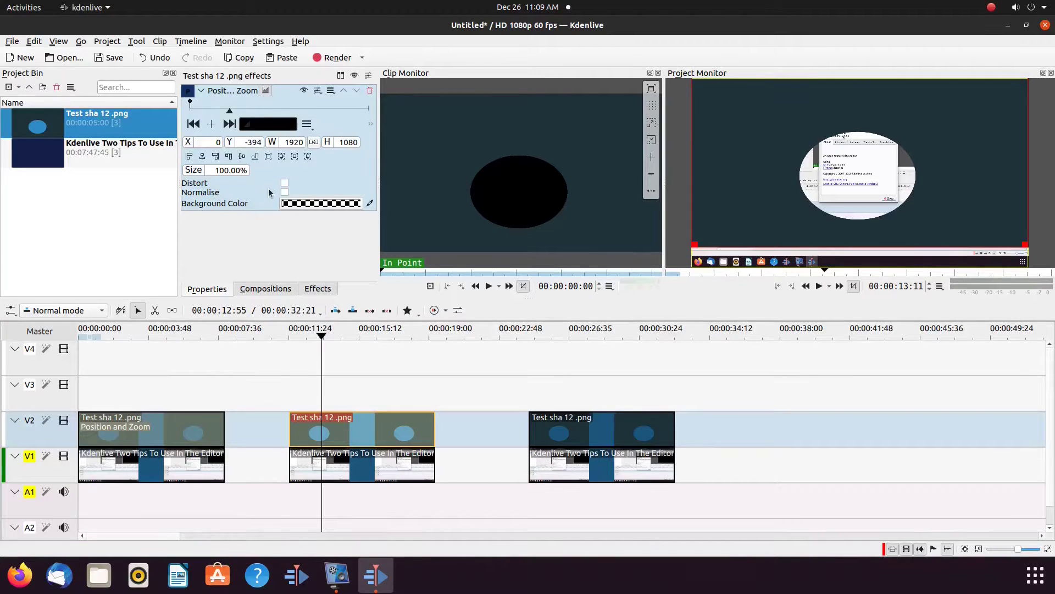
key(Return)
key(Tab)
key(Tab)
key(Tab)
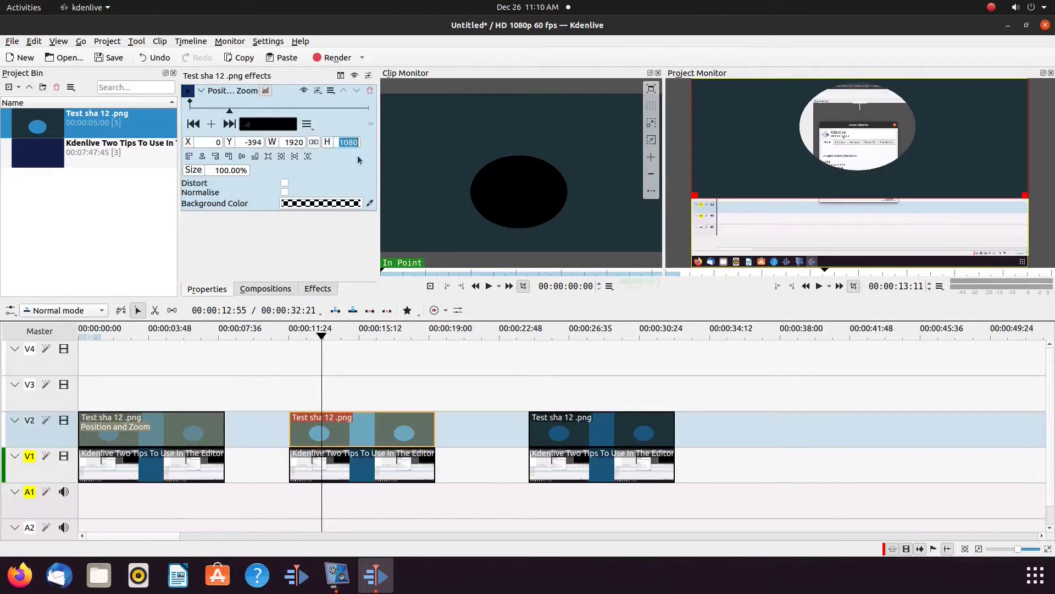
key(Return)
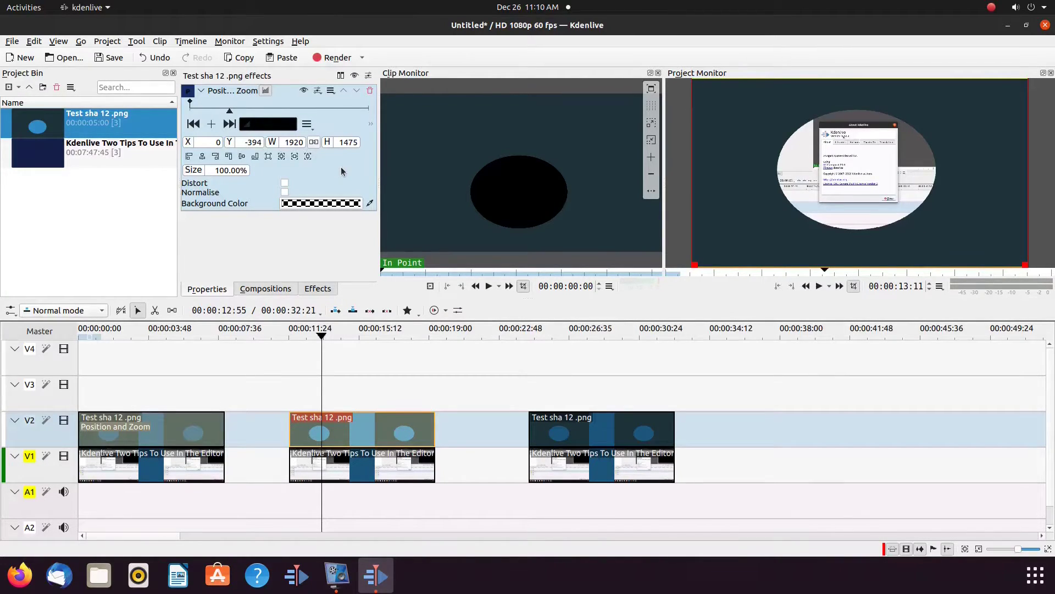
Place the playhead over the third Test sha 12 .png clip on V2 and apply the Position and Zoom effect to it
click(553, 399)
click(586, 427)
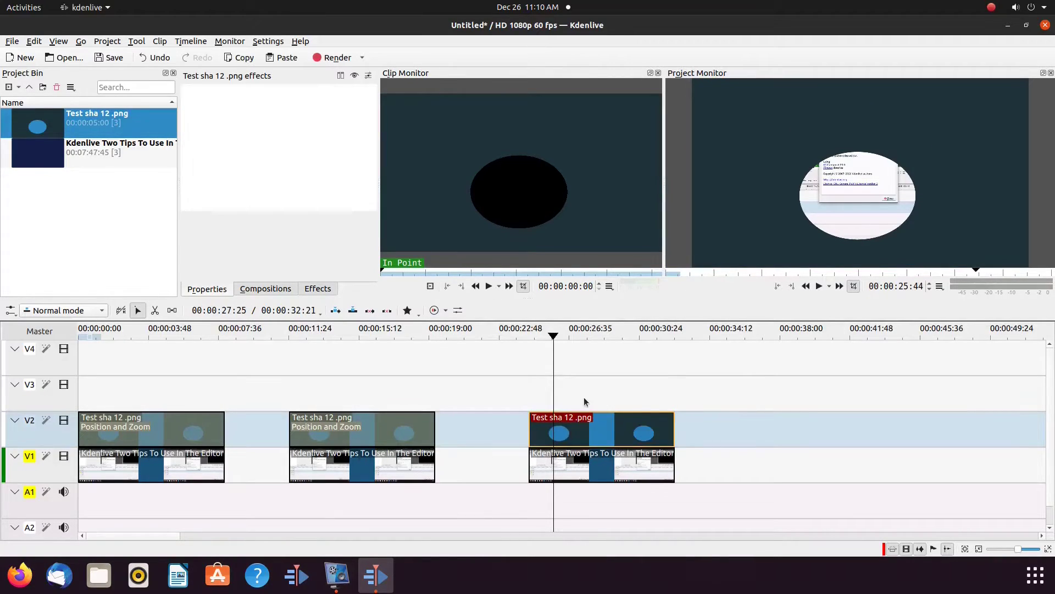
click(317, 288)
drag(264, 114, 574, 430)
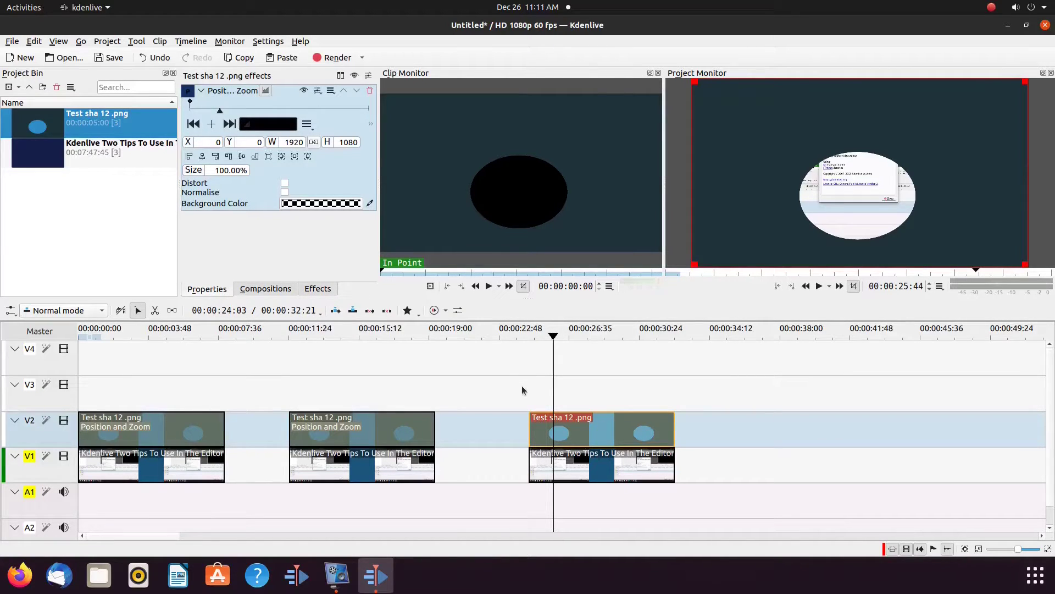
Match the third Test sha 12 .png clip to the others by setting its Position and Zoom Y to -394 and height to 1475
double_click(259, 142)
text(-394)
click(358, 144)
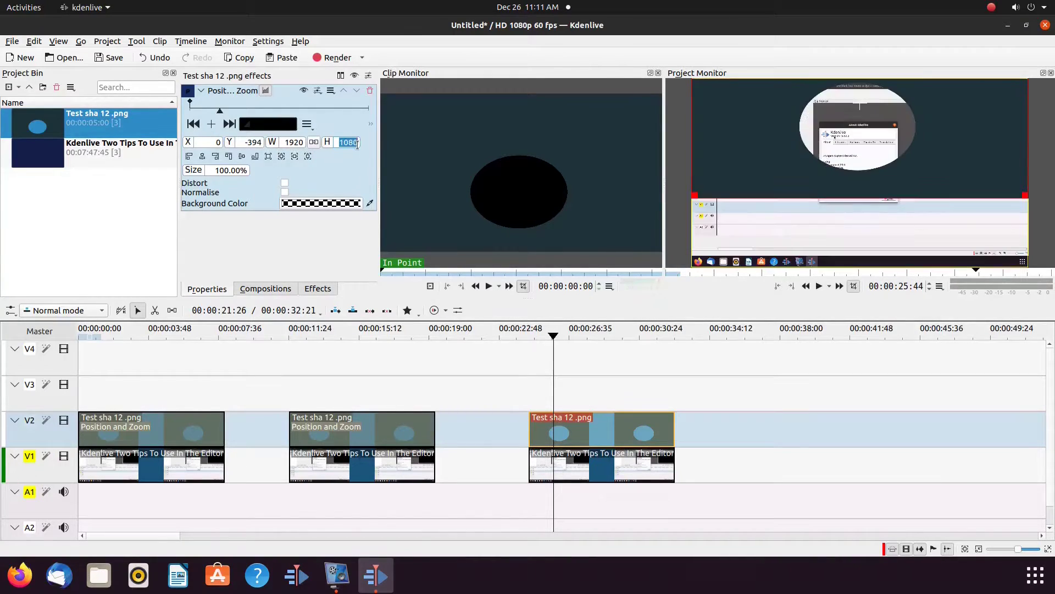
text(1475)
key(Return)
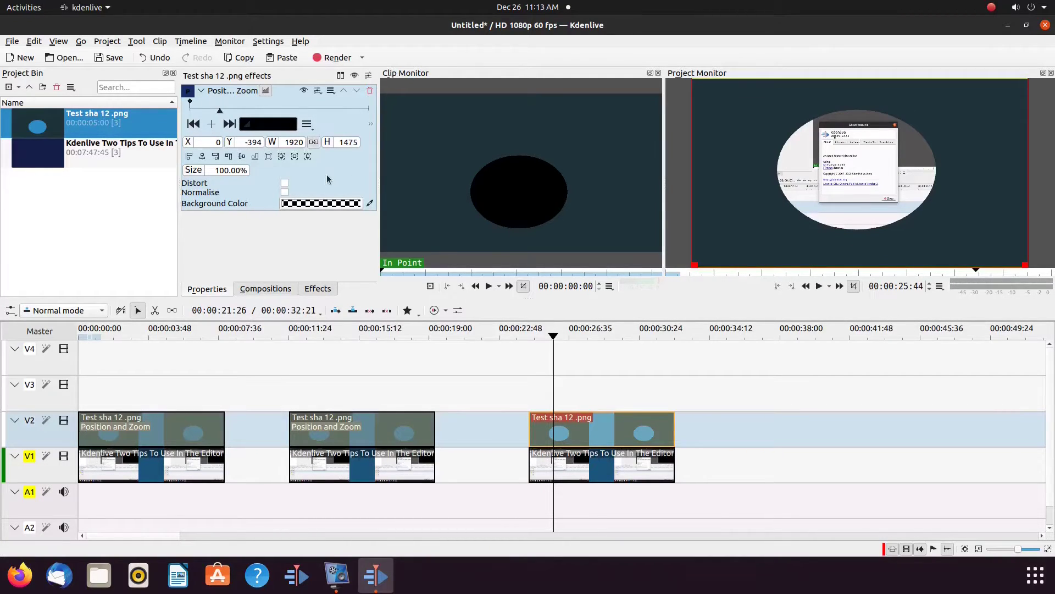
Lock the third clip's aspect ratio and scale it proportionally to a width of 2624 and height of 1476
click(308, 156)
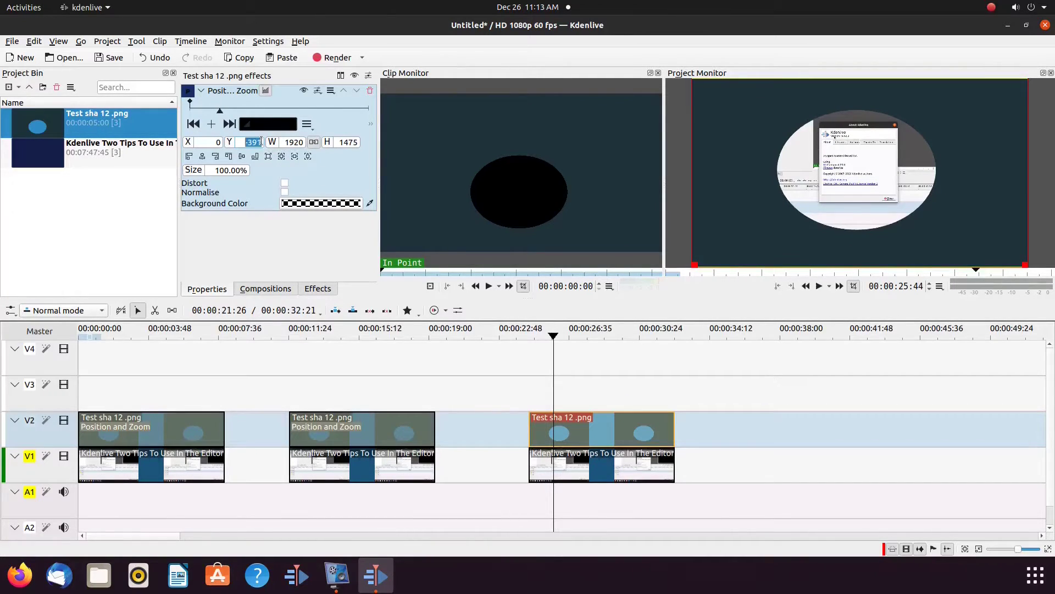
click(314, 142)
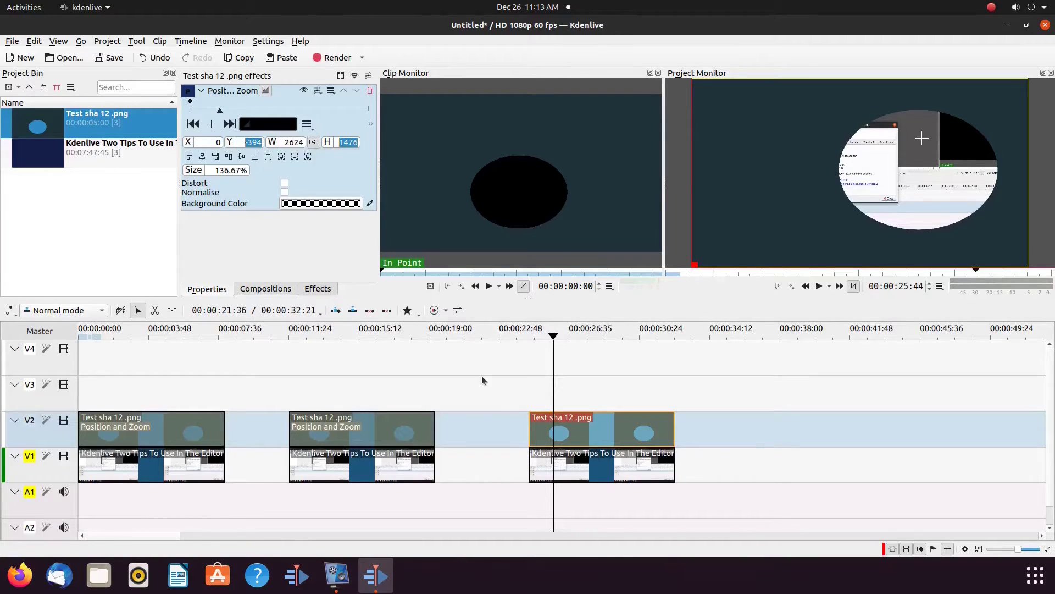
click(555, 495)
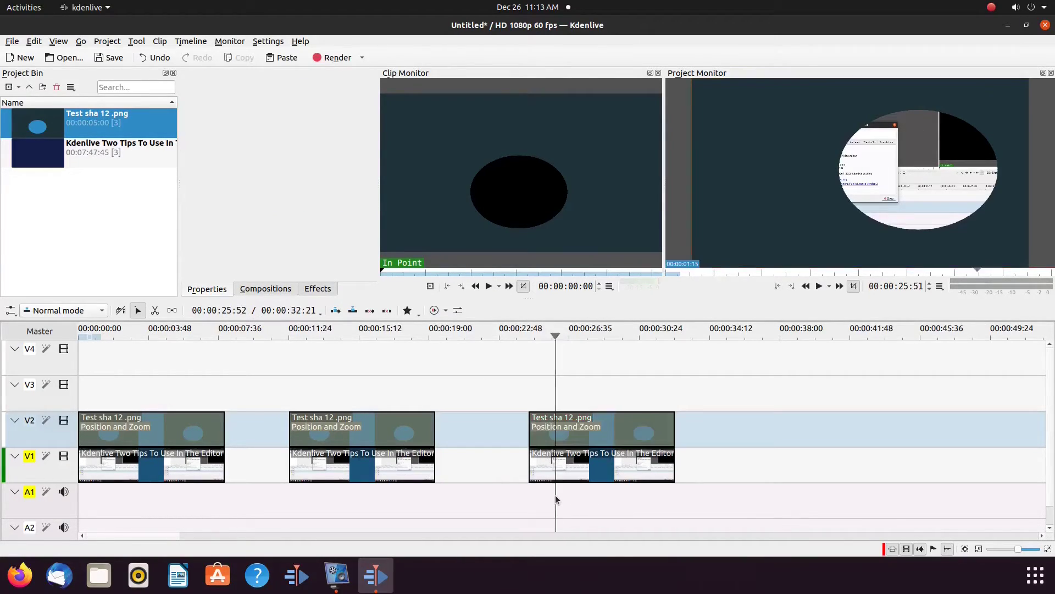
Reduce the third clip's Position and Zoom height to 1415 with the aspect ratio locked
click(577, 431)
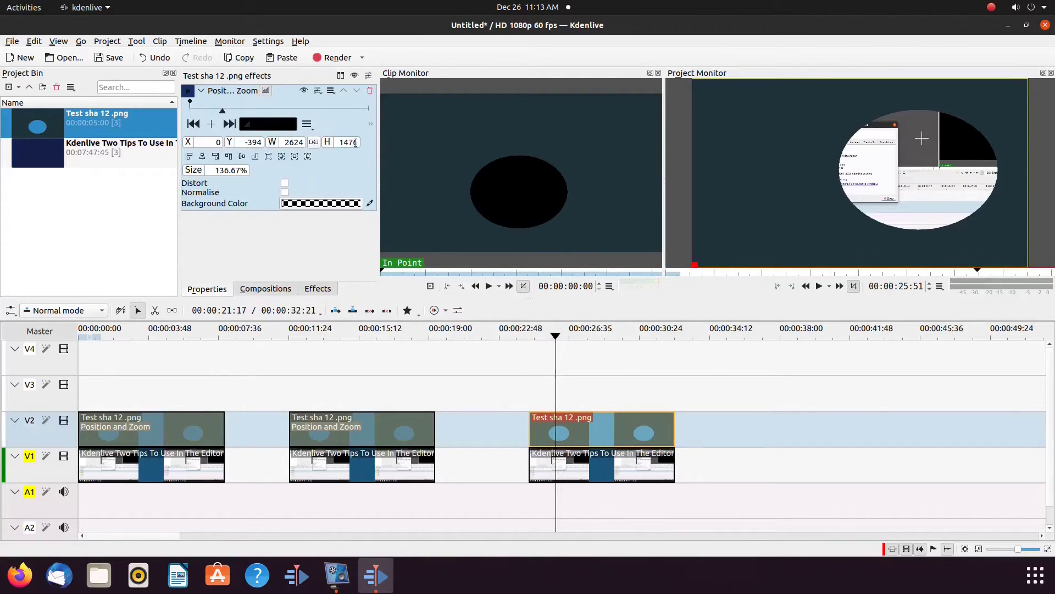
scroll(356, 142, up, 1)
click(314, 143)
scroll(354, 142, up, 1)
scroll(355, 143, down, 3)
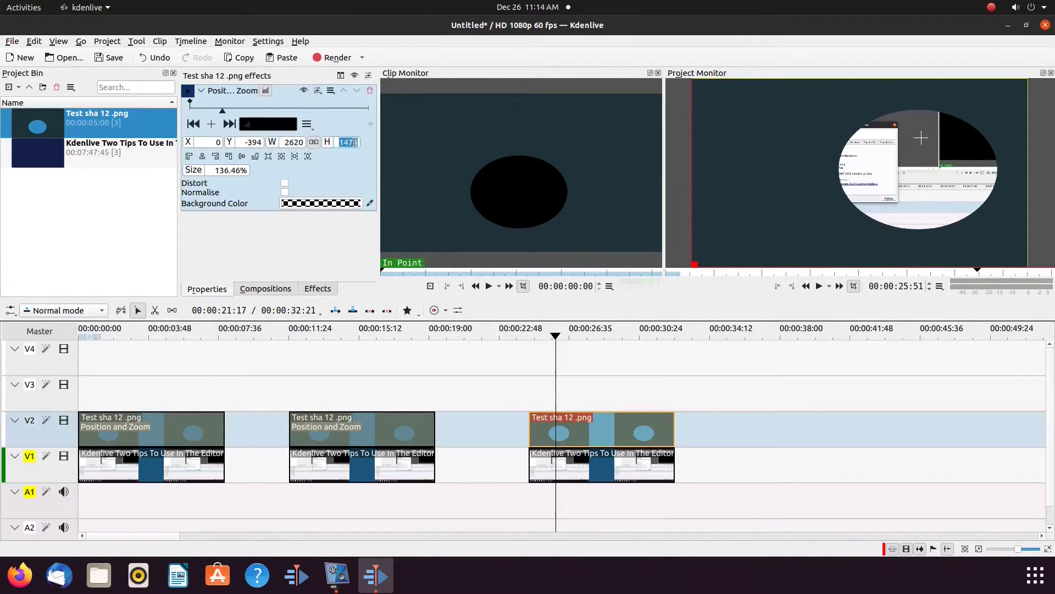
scroll(354, 142, down, 12)
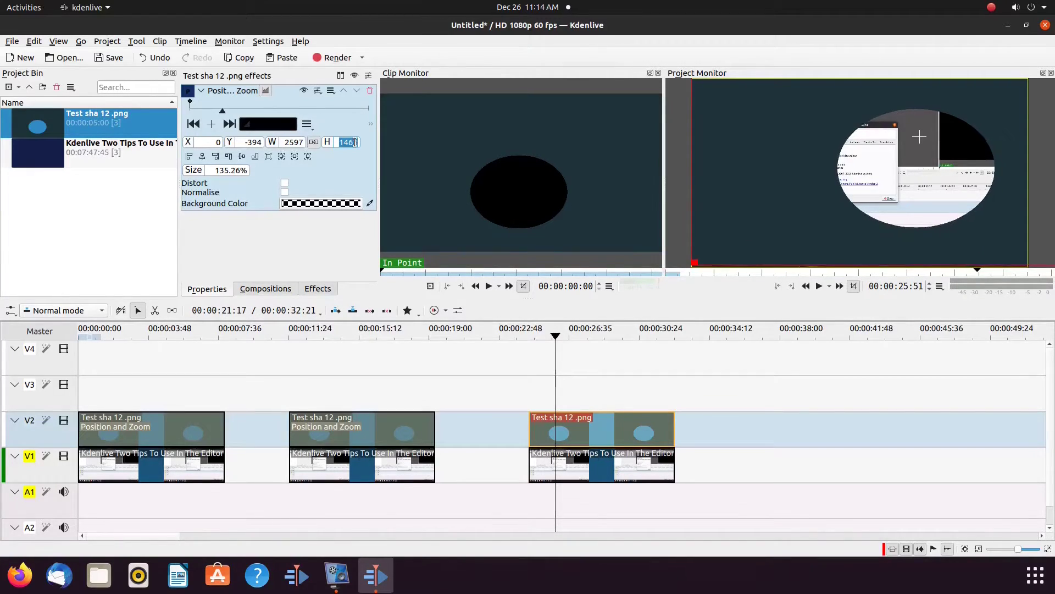
scroll(355, 142, down, 12)
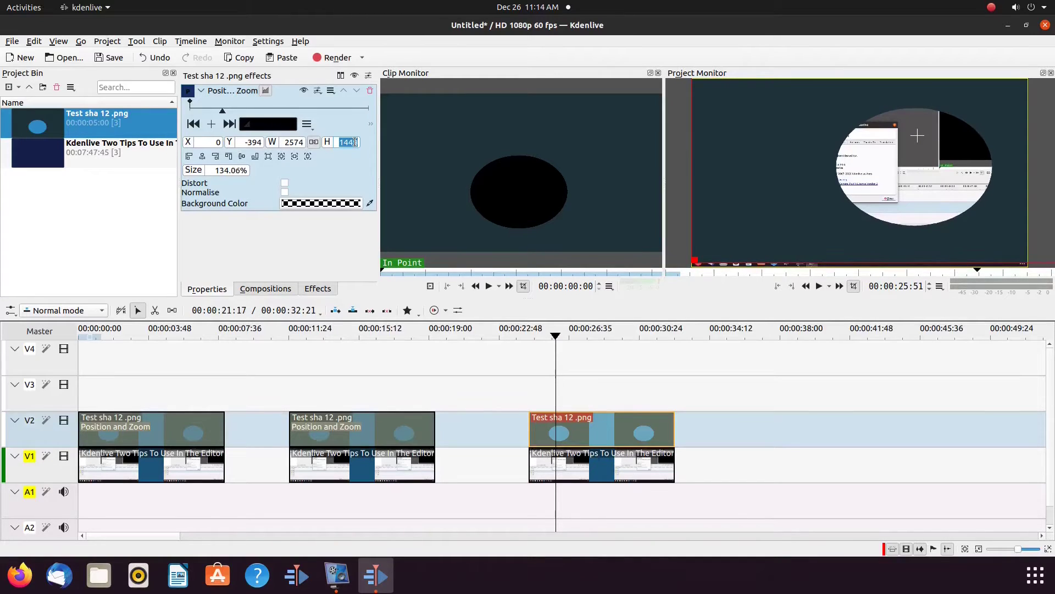
scroll(354, 142, down, 15)
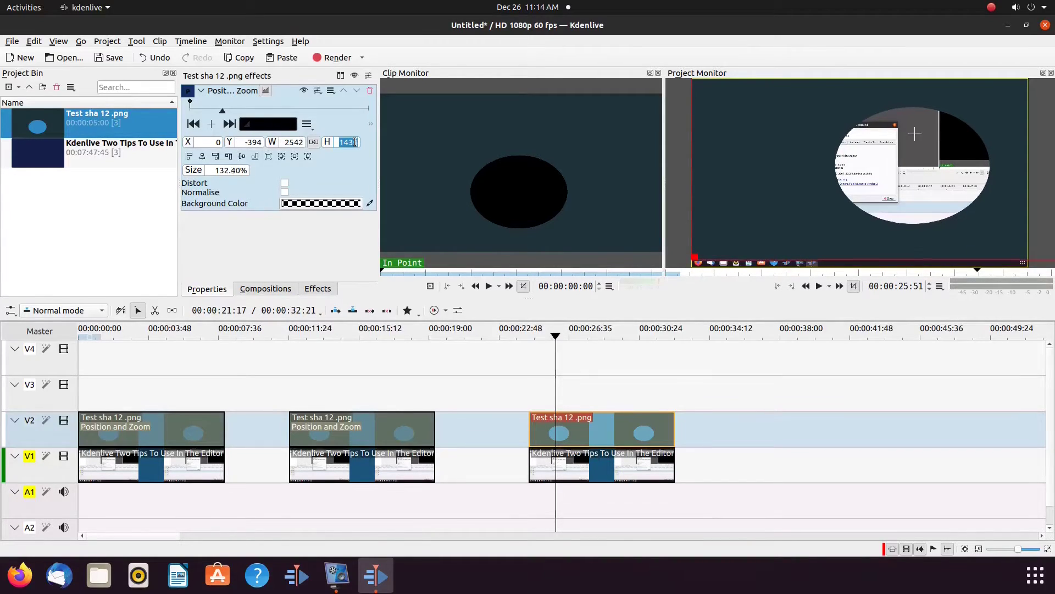
scroll(354, 142, down, 9)
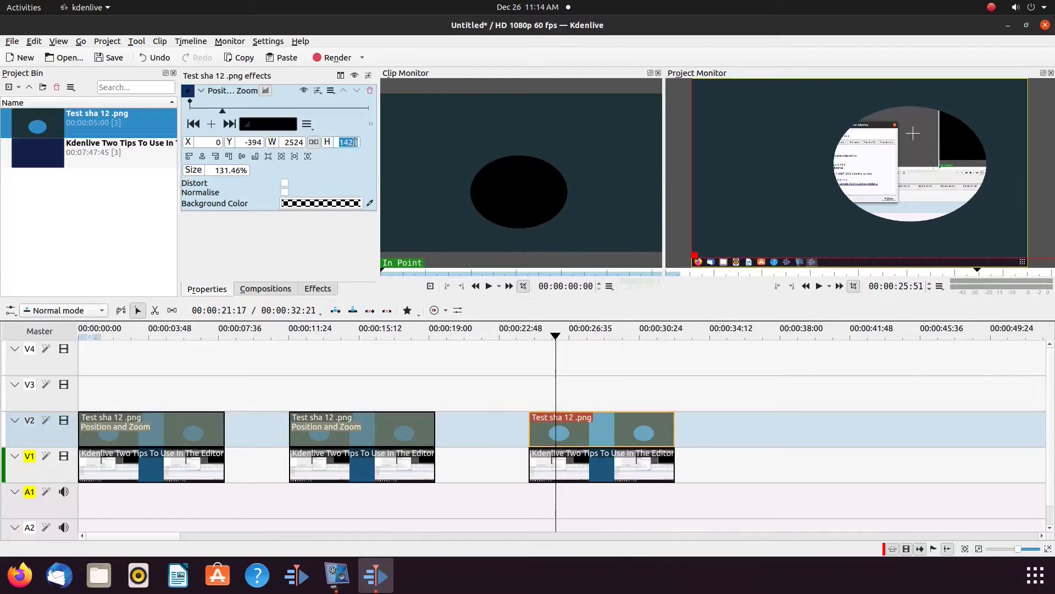
scroll(355, 143, down, 4)
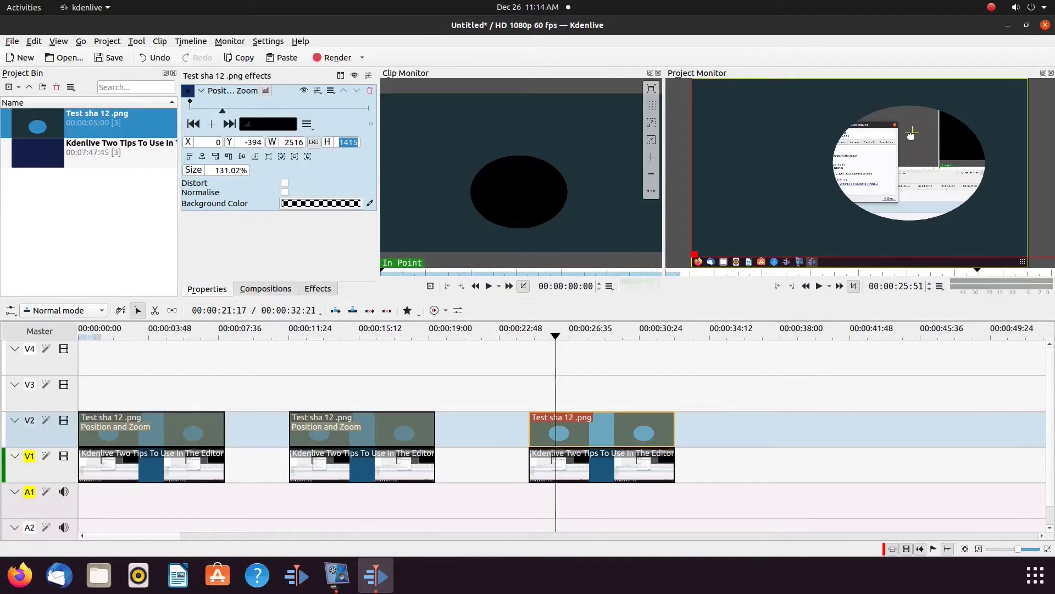
Move the third clip's image to X -293 and Y -400, and raise its height proportionally to 1453
drag(910, 135, 861, 138)
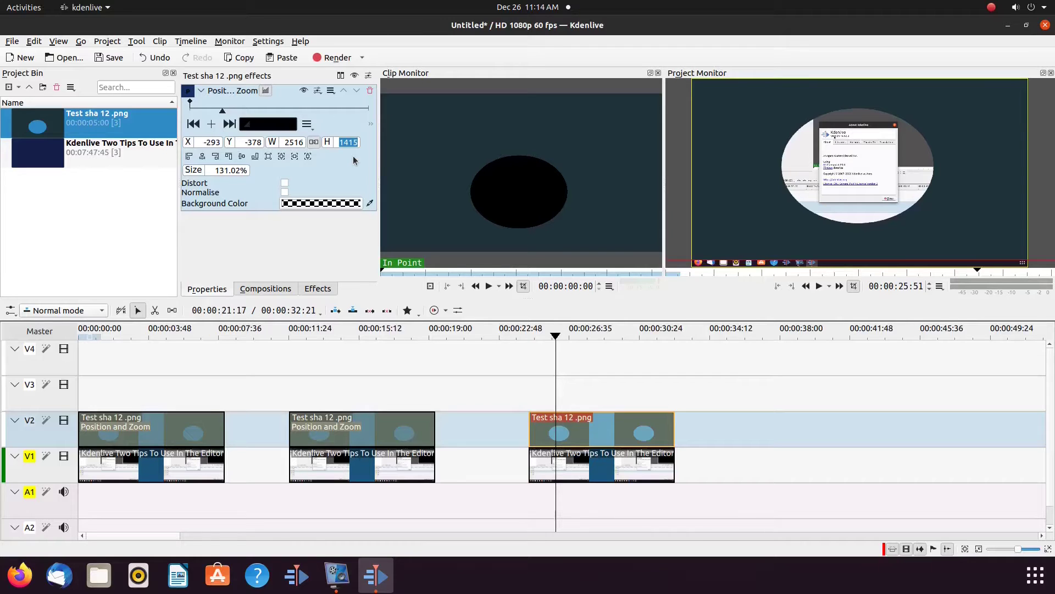
key(Up)
key(Up)
key(Up)
key(Up)
key(Up)
key(Up)
key(Up)
key(Up)
key(Up)
key(Up)
key(Up)
key(Up)
key(Up)
key(Up)
key(Up)
key(Up)
key(Up)
key(Up)
key(Up)
key(Up)
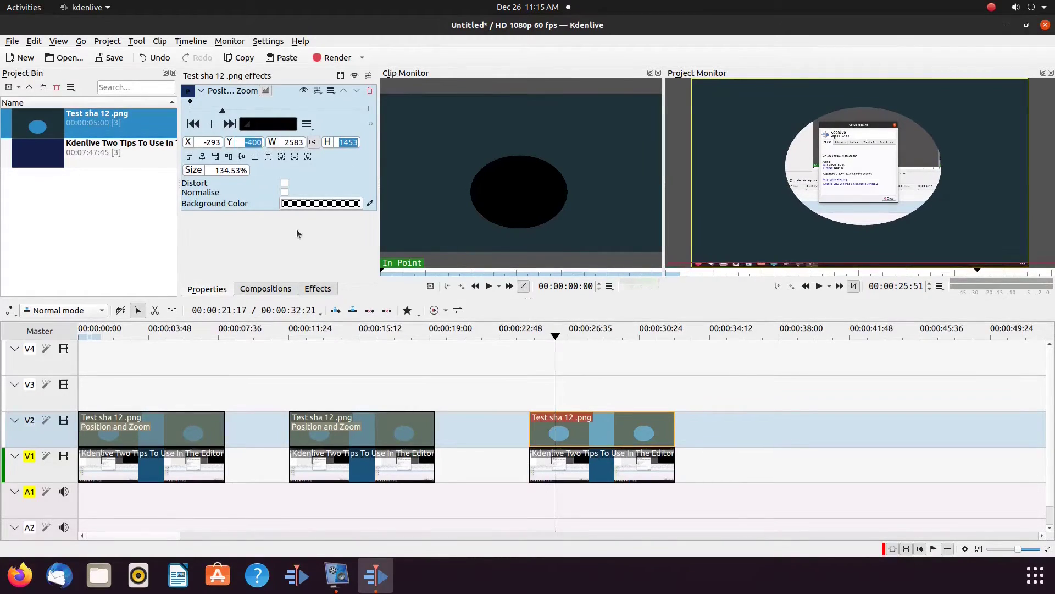
Increase only the height of the third clip's image to 1478, and undo the change
key(Up)
key(Up)
key(Up)
key(Up)
key(Up)
key(Up)
key(Up)
key(Up)
key(Up)
key(Up)
key(Up)
key(Up)
key(Up)
key(Up)
key(Up)
key(Up)
key(Up)
key(Up)
key(Up)
key(Up)
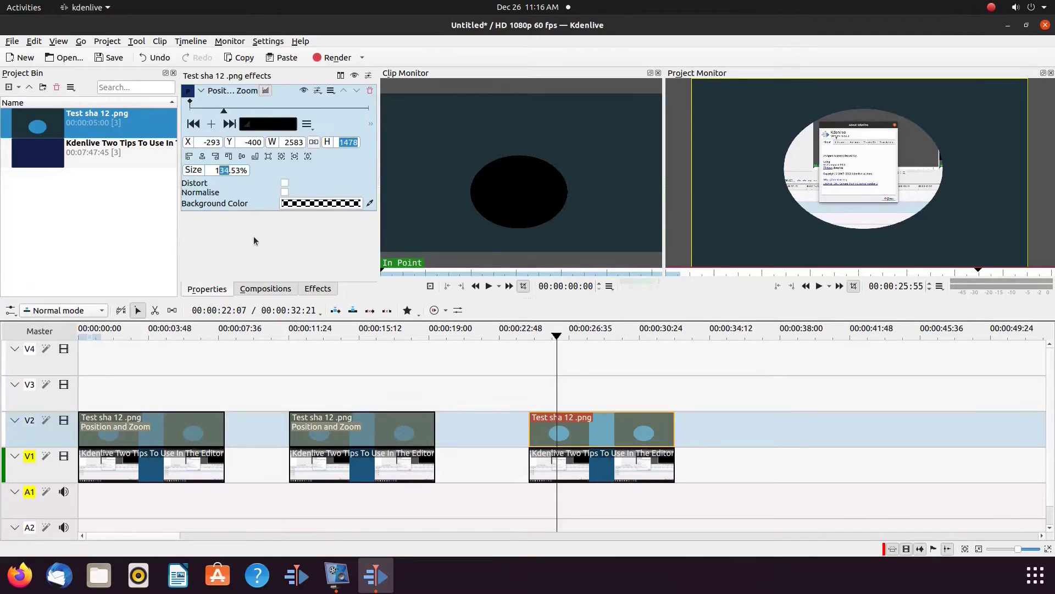
key(ctrl+z)
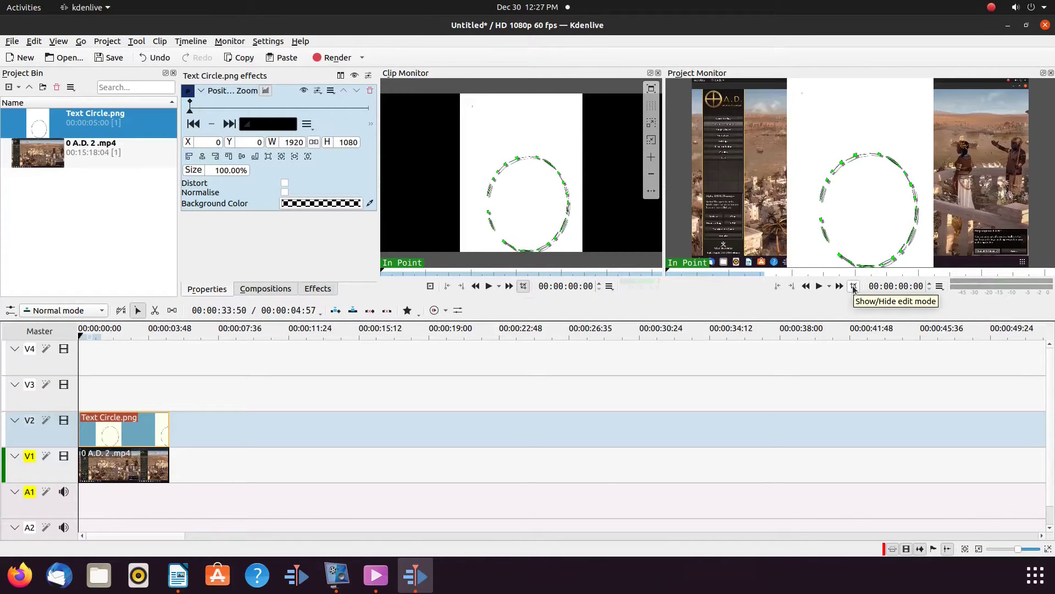
Use the Project Monitor's edit mode to shrink the third clip's image to about 1865 by 1392 and enlarge it back to about 1922 by 1473
click(854, 287)
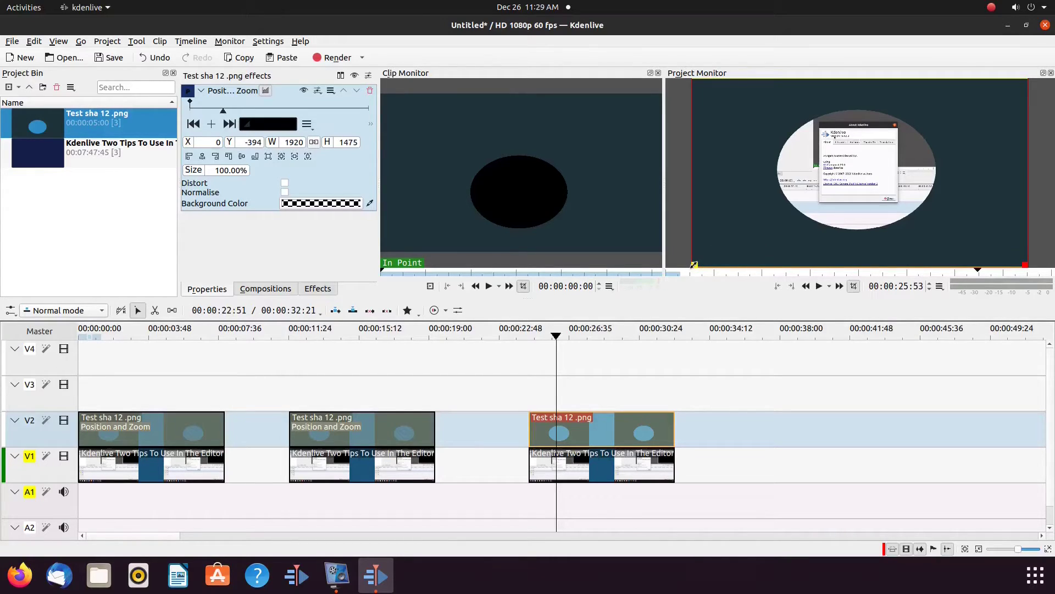
drag(694, 264, 703, 250)
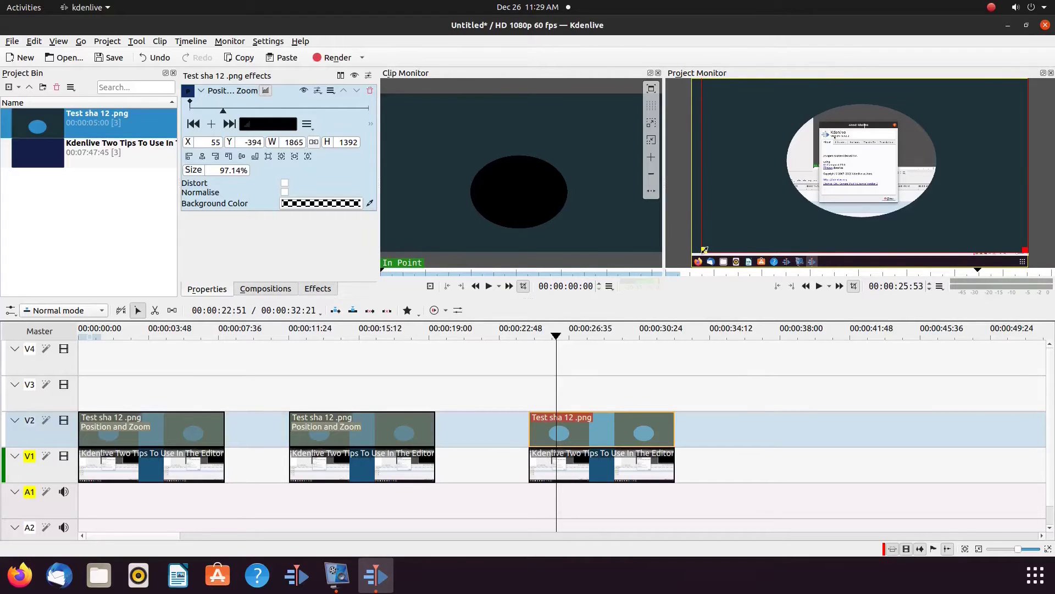
drag(704, 250, 694, 264)
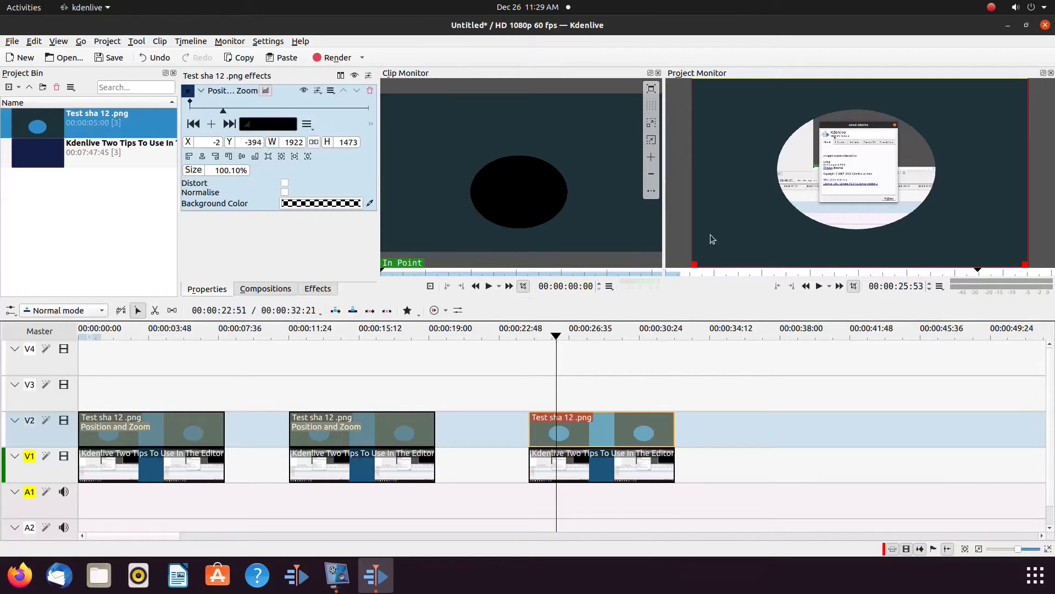
Scale the third clip's image in the monitor with locked proportions to about 1887 by 1061 and move it to about X 8, Y -171
click(554, 489)
click(569, 437)
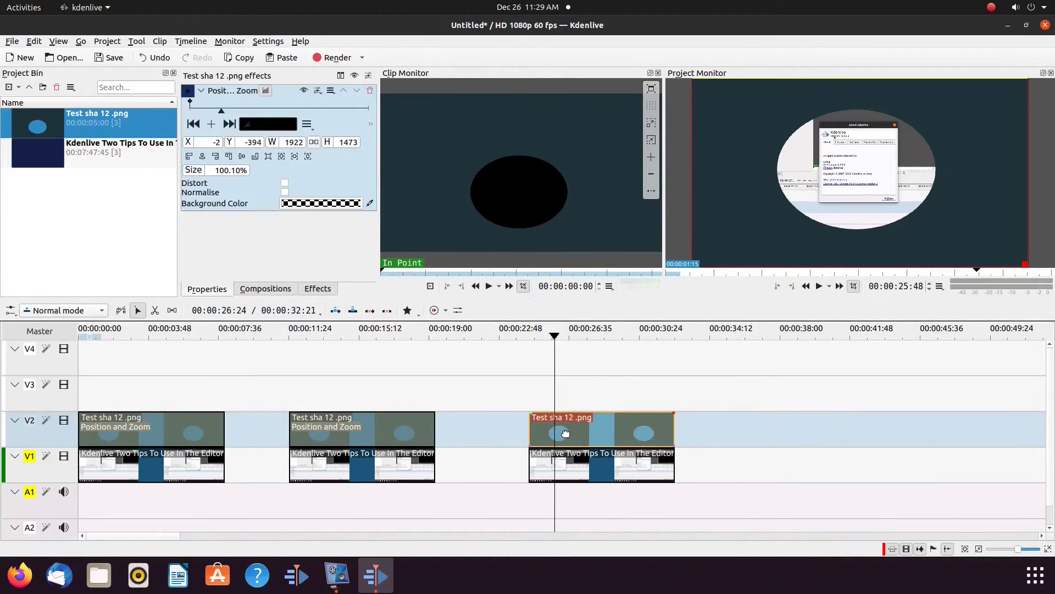
click(313, 143)
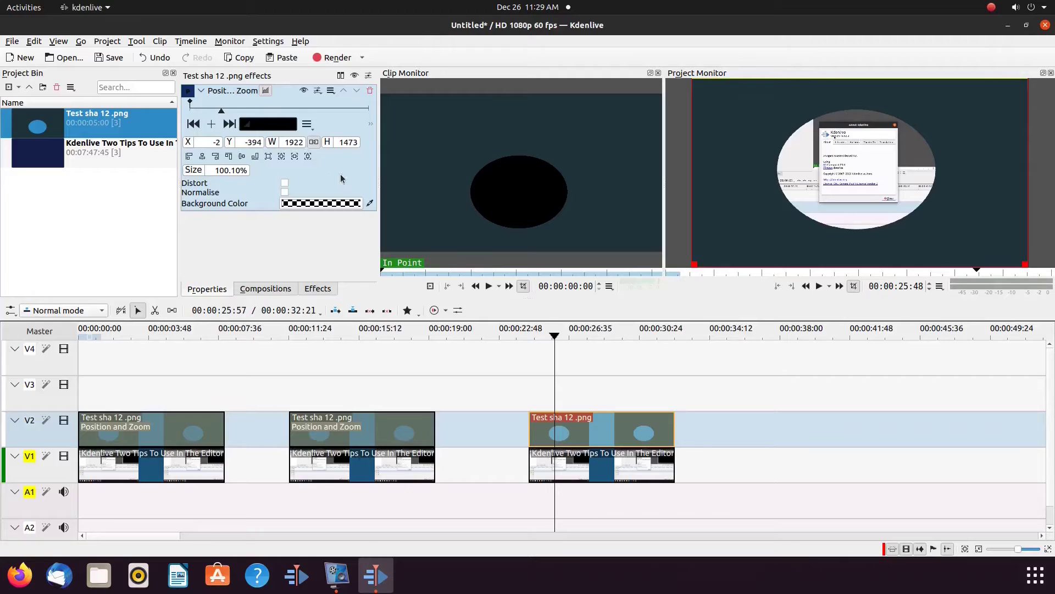
click(696, 263)
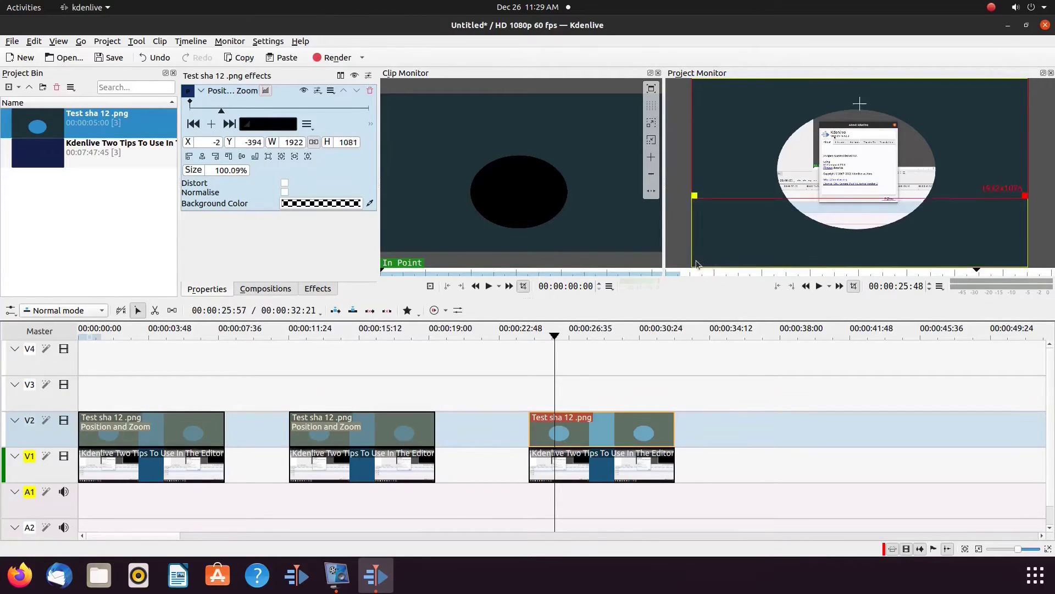
drag(696, 264, 701, 253)
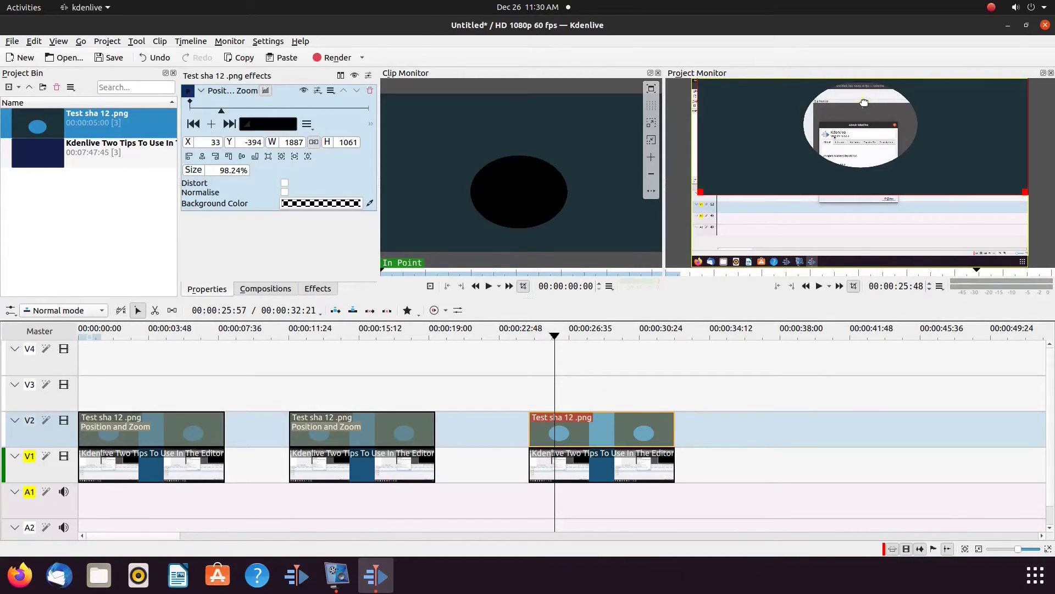
drag(864, 103, 859, 141)
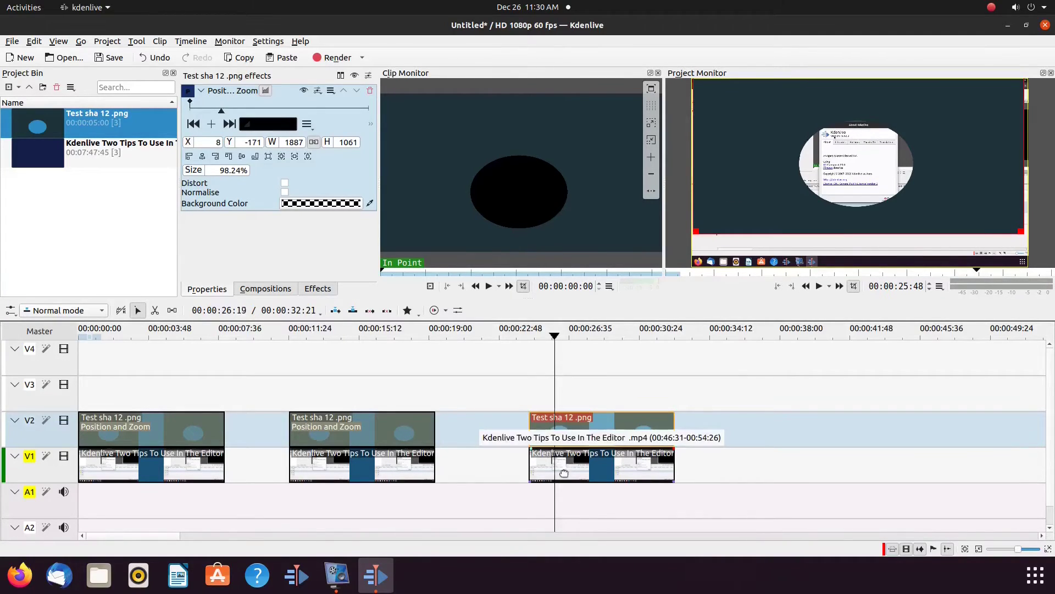
Reset the third Test sha 12 .png clip's Position and Zoom X to 0 and its size to 100%
click(555, 492)
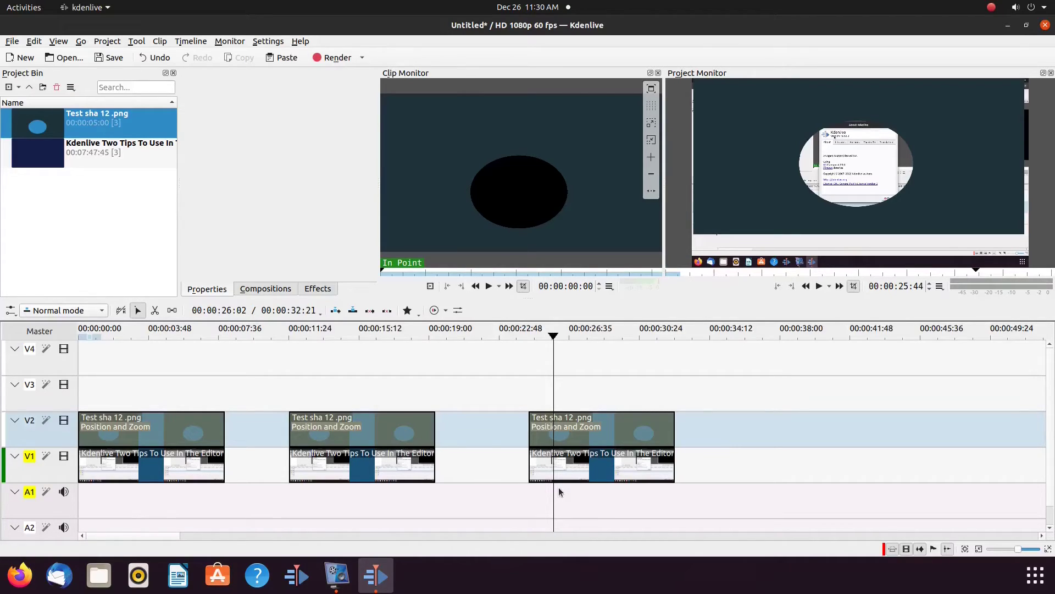
click(555, 434)
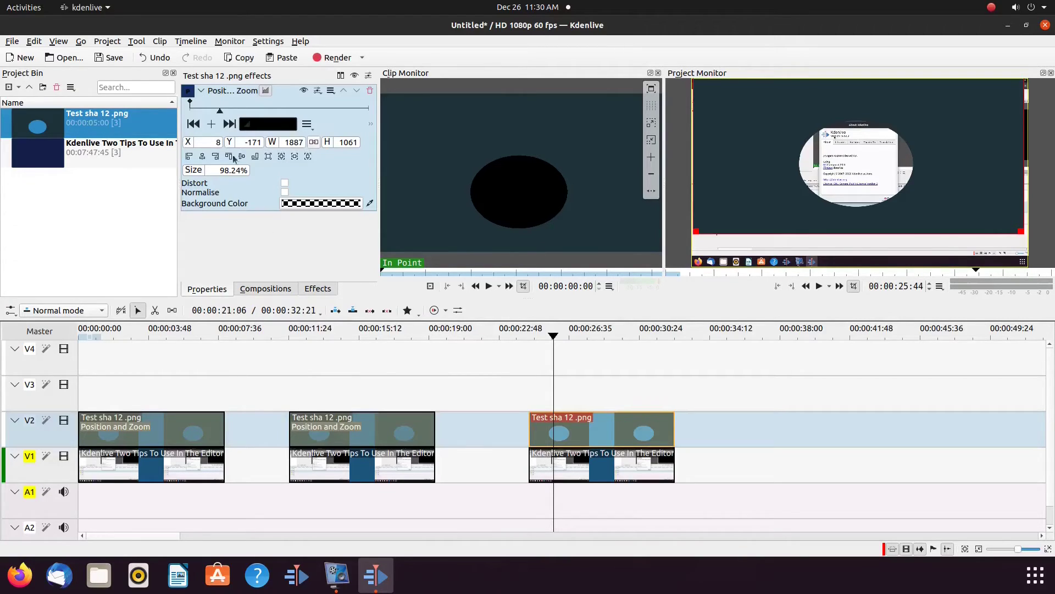
double_click(218, 141)
key(BackSpace)
key(ctrl+z)
text(0)
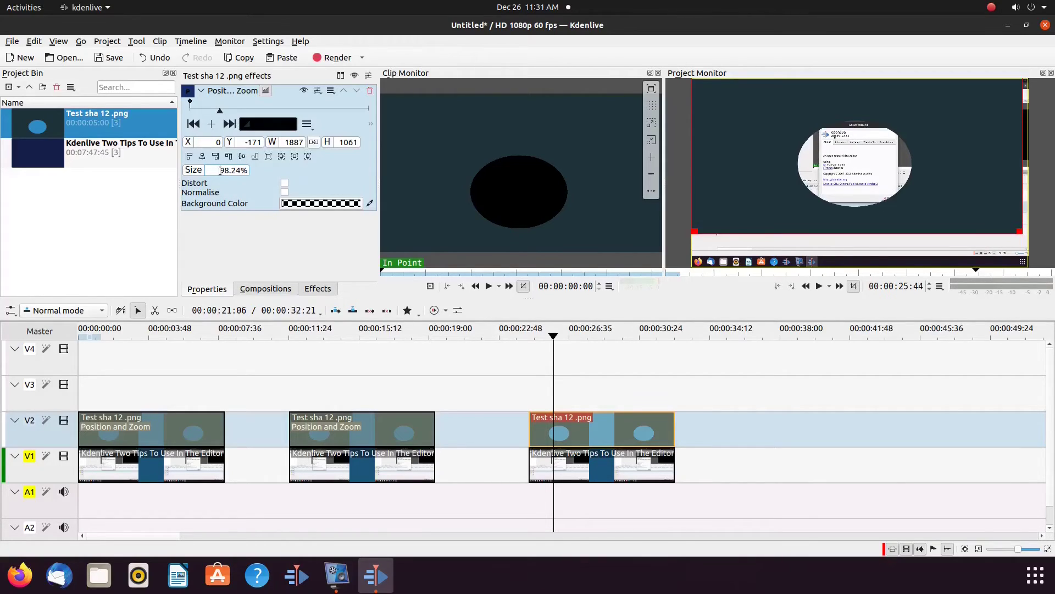
drag(220, 171, 227, 168)
drag(232, 170, 240, 171)
key(Return)
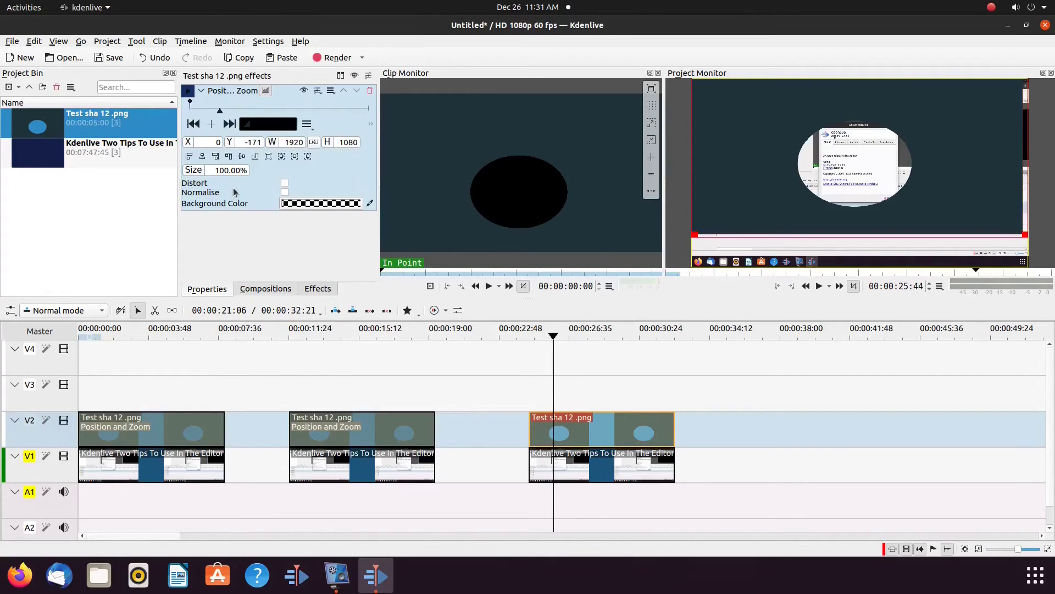
Restore the third Test sha 12 .png clip's placement with Y at -394 and an independent height of 1475
drag(249, 142, 262, 142)
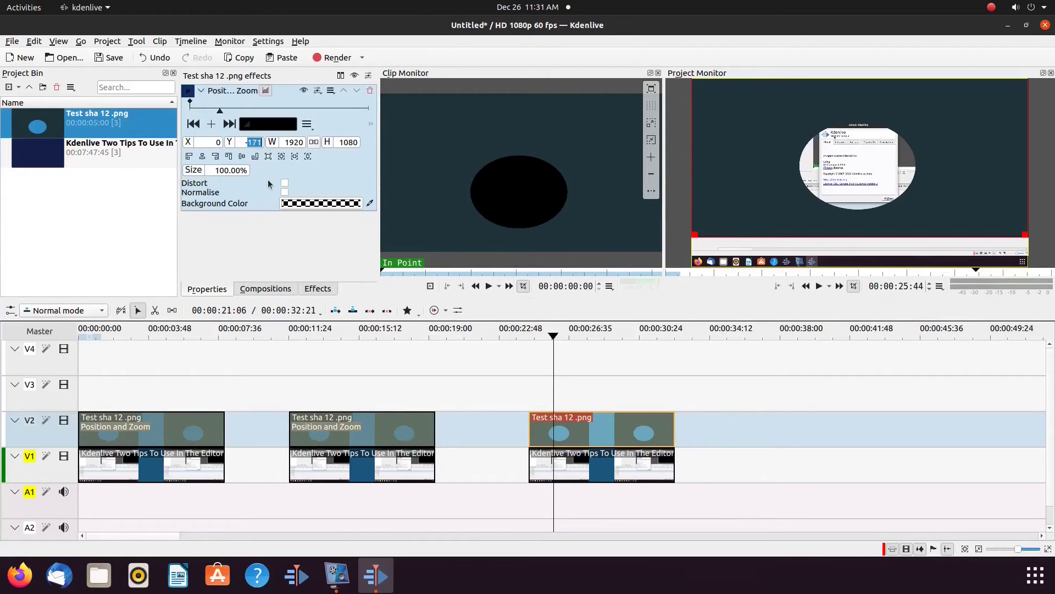
text(394)
key(Return)
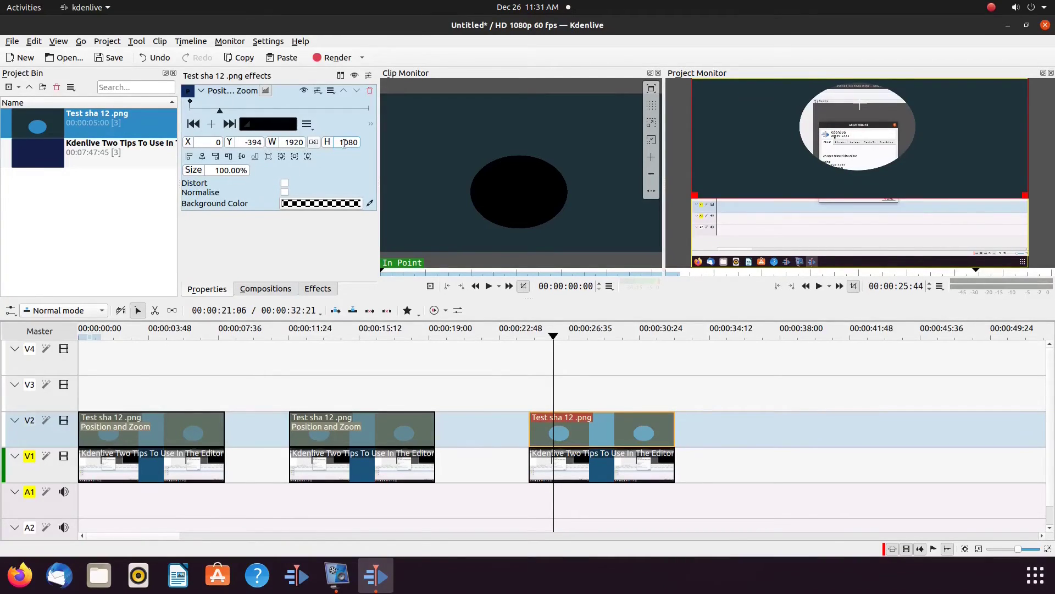
drag(348, 143, 356, 144)
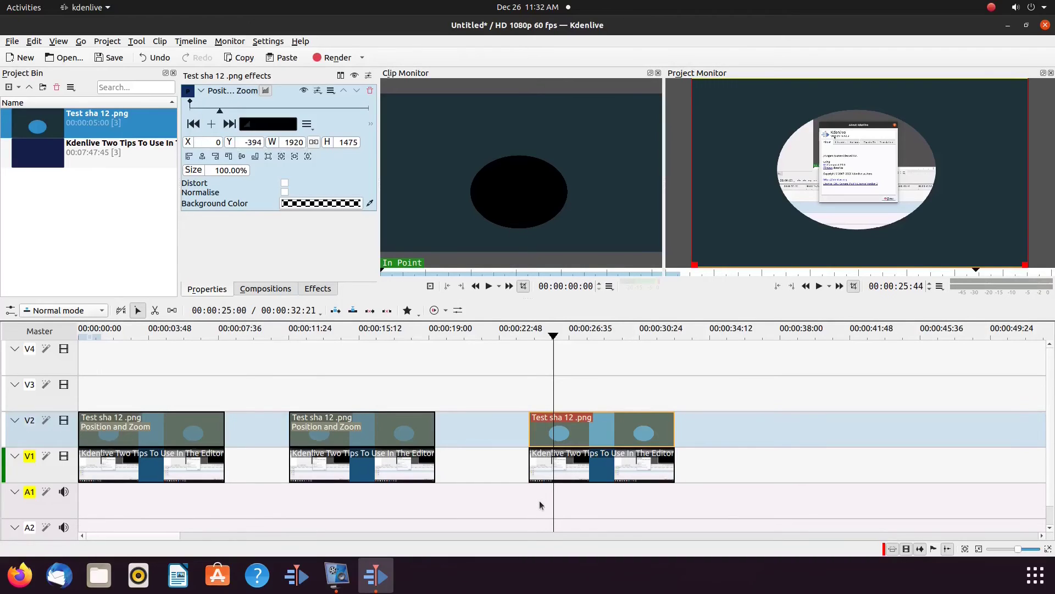
Preview the third clip's oval cut-out in the Project Monitor at full screen, and return to the normal view
mouse_move(1045, 93)
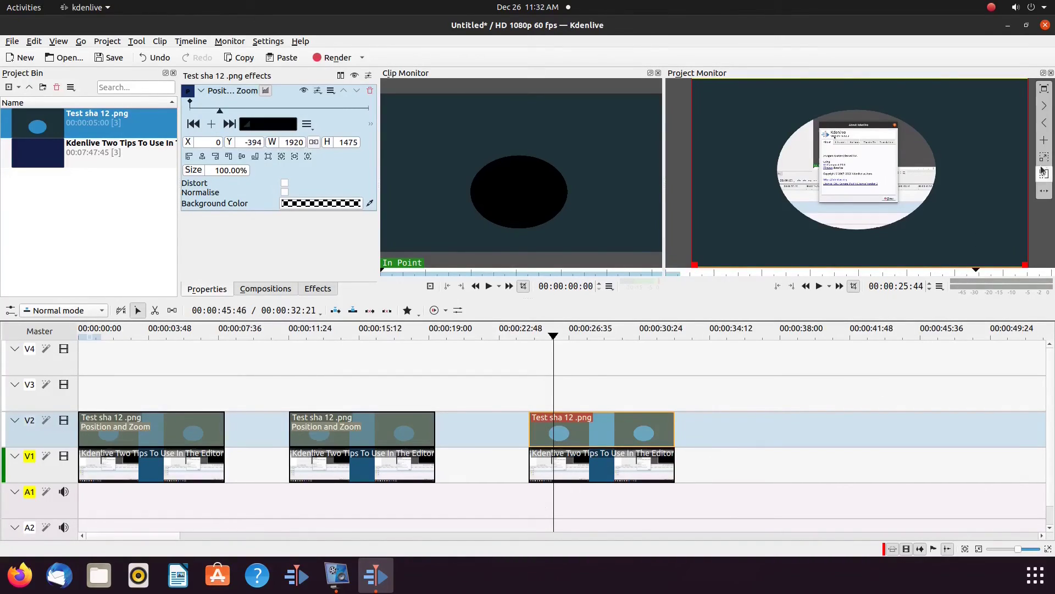
click(1044, 89)
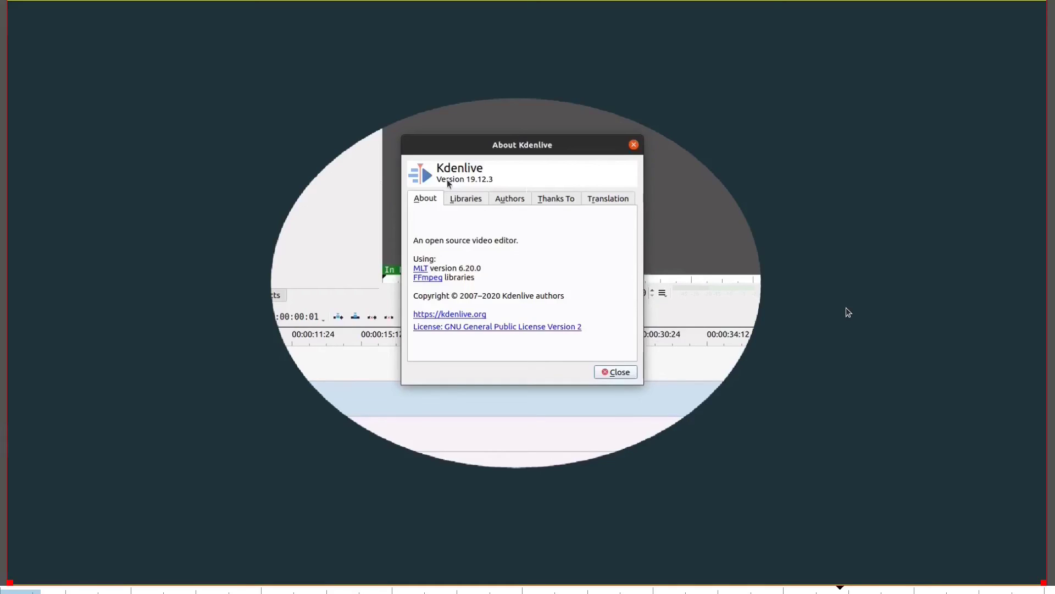
key(Escape)
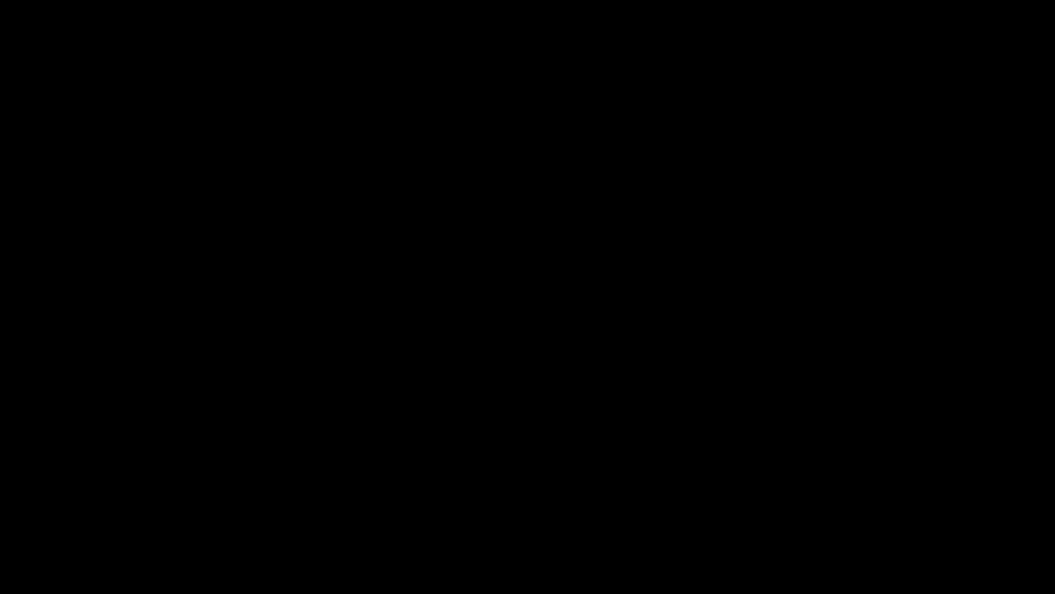